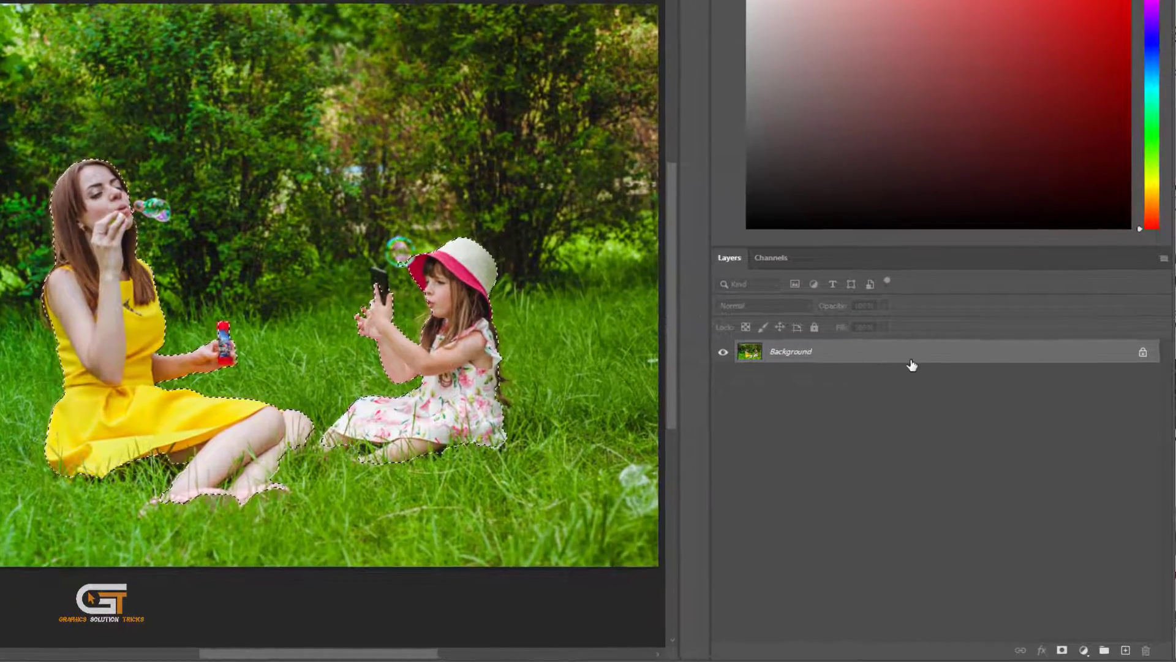
- Duplicate the Background layer and add a layer mask to the copy from the subjects selection
drag(921, 372, 1125, 649)
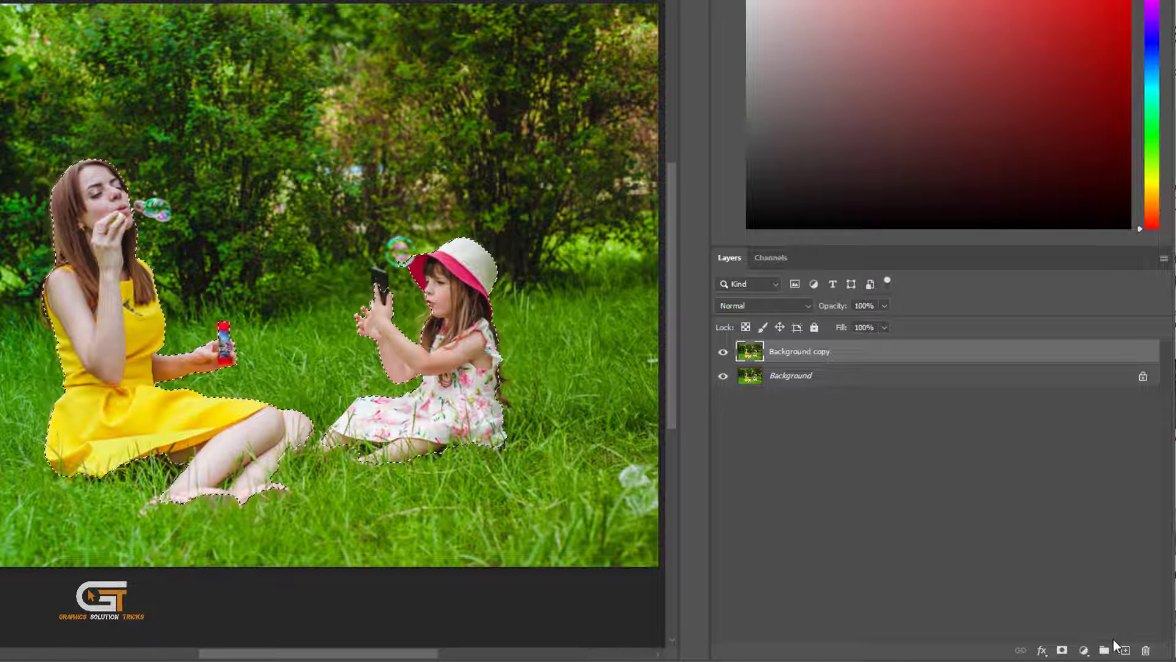
click(1062, 651)
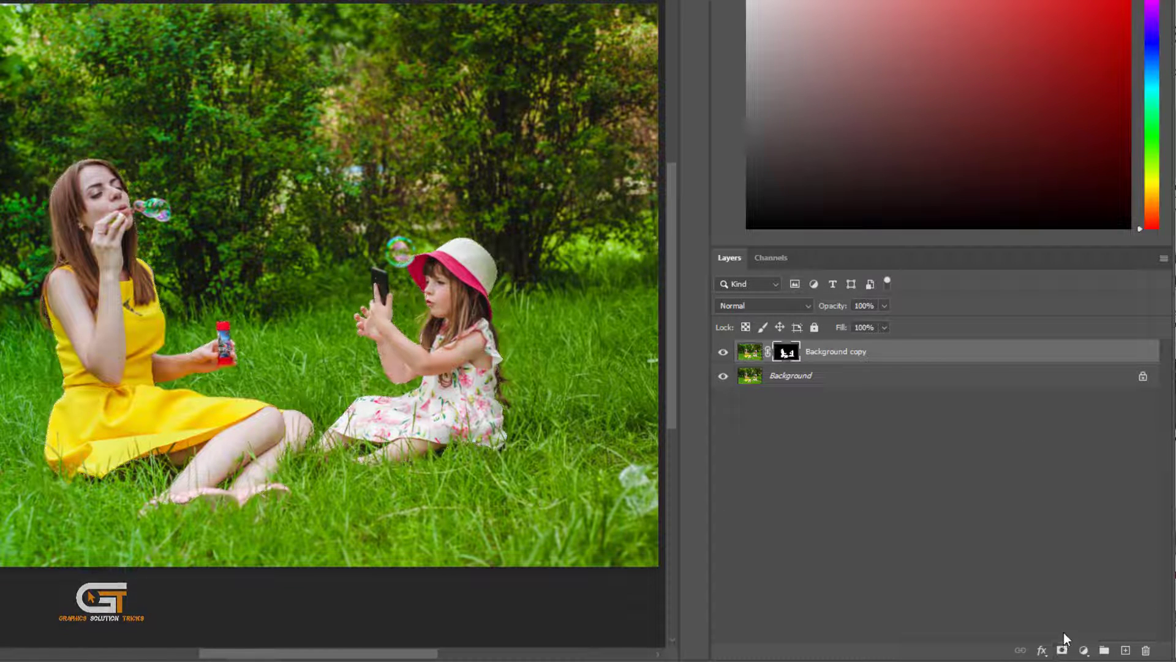
- Duplicate the Background layer again, load the Background copy mask as a selection, and make Background copy 2 active
drag(1022, 386, 1127, 644)
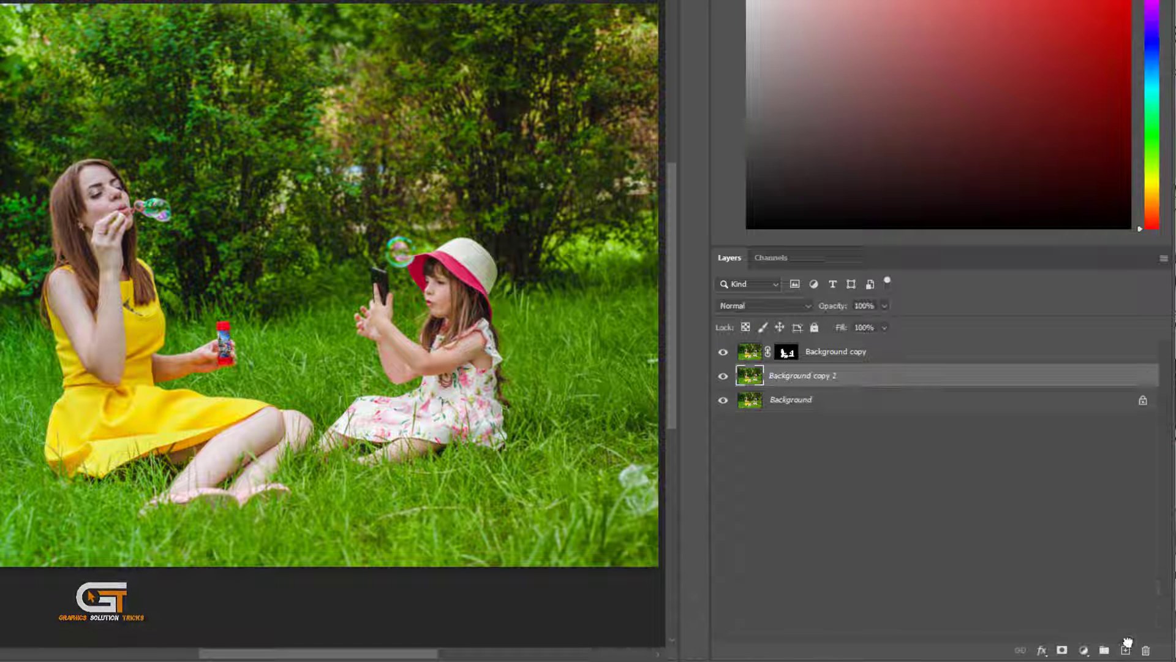
click(781, 355)
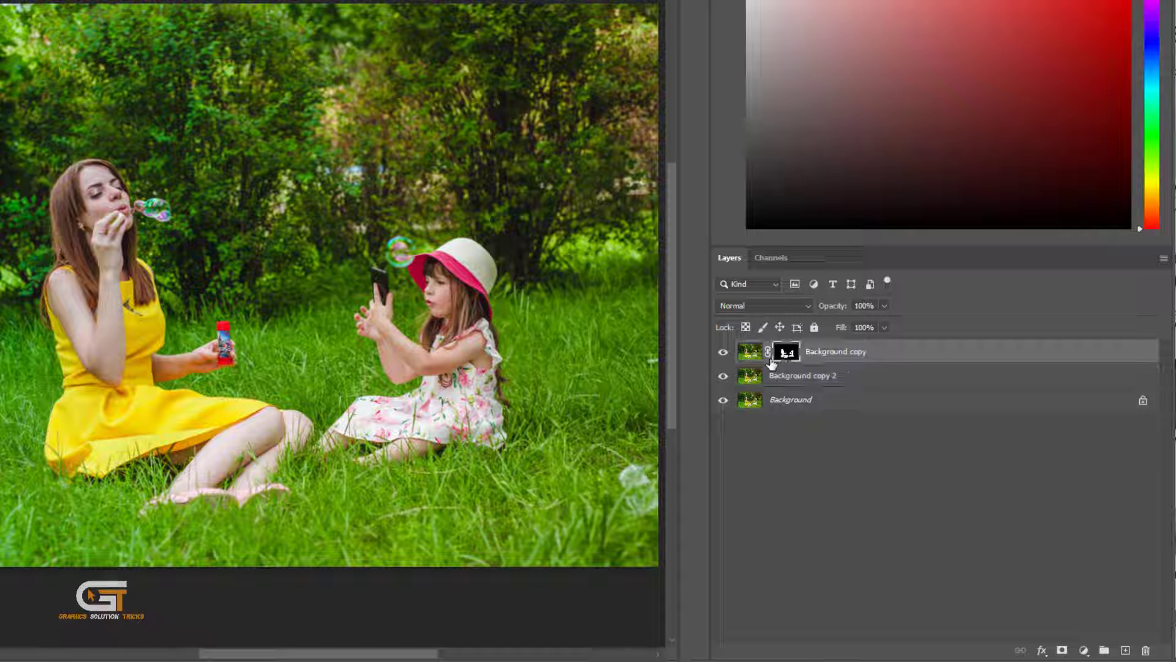
ctrl+click(787, 354)
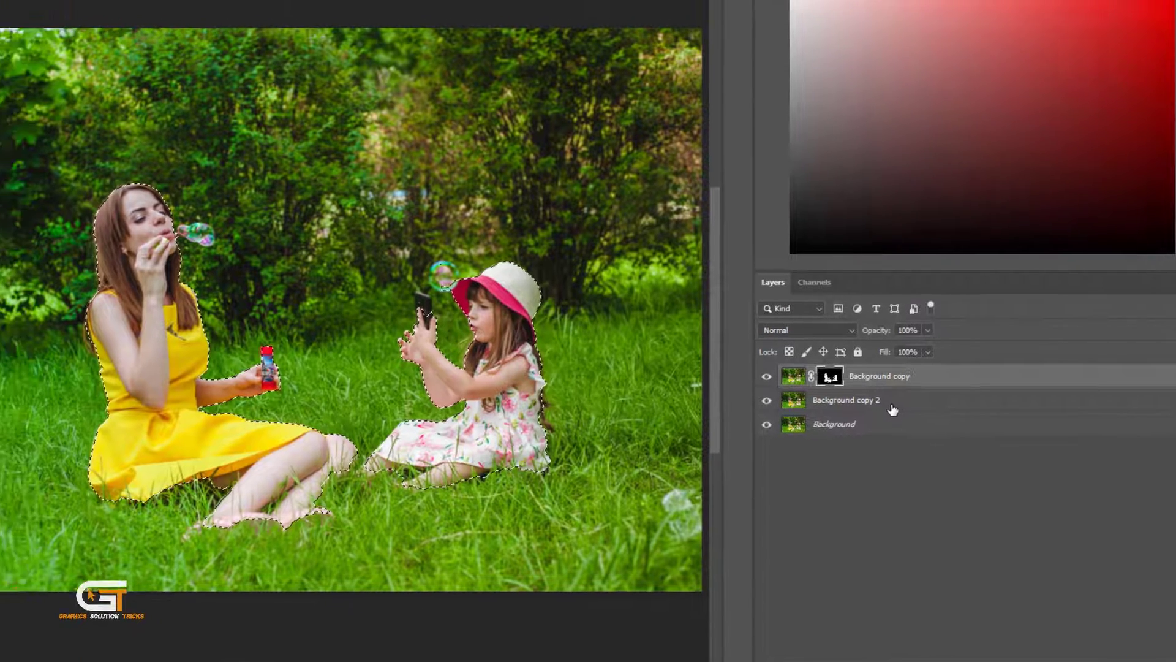
click(892, 404)
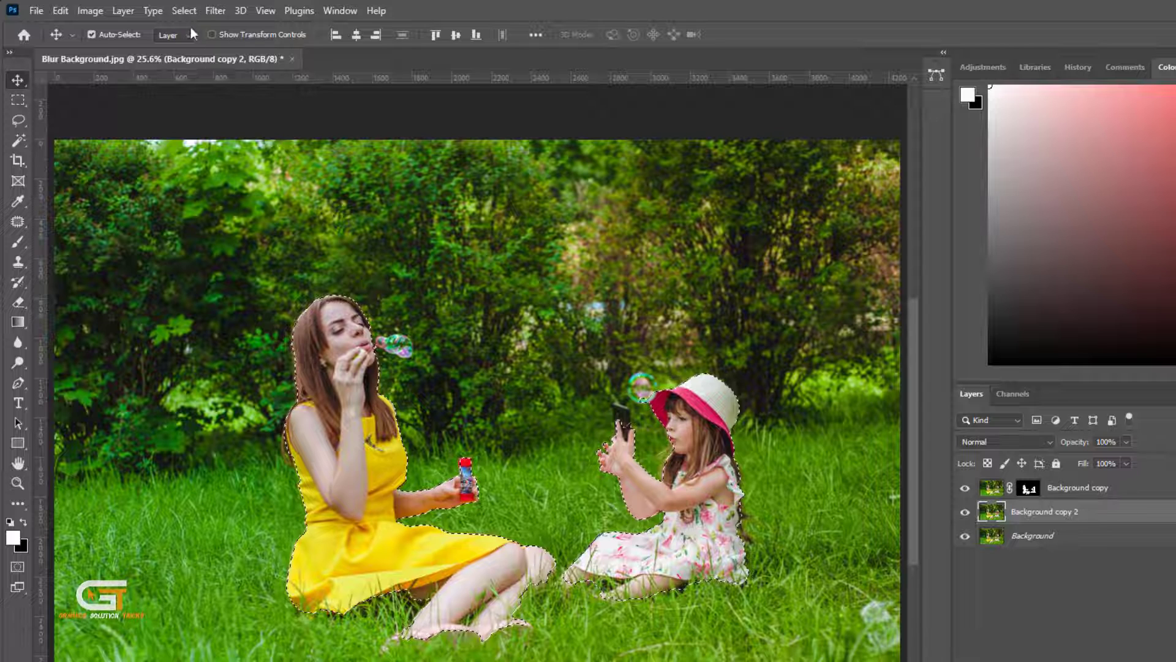
- Expand the selection by 23 pixels
click(184, 11)
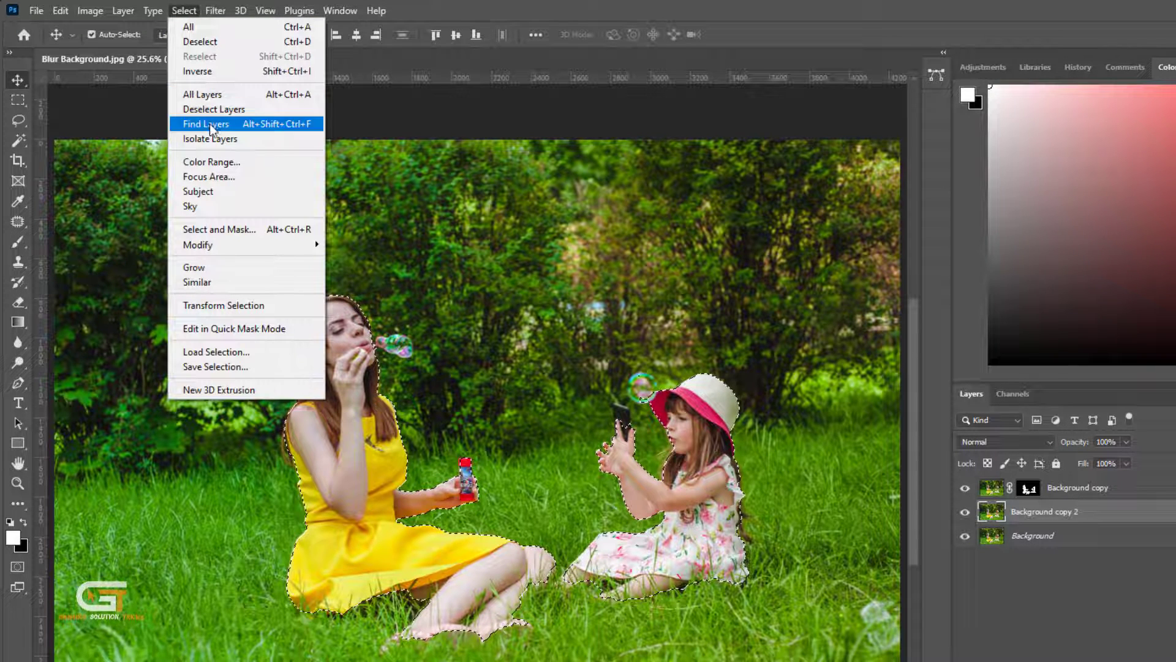
mouse_move(242, 246)
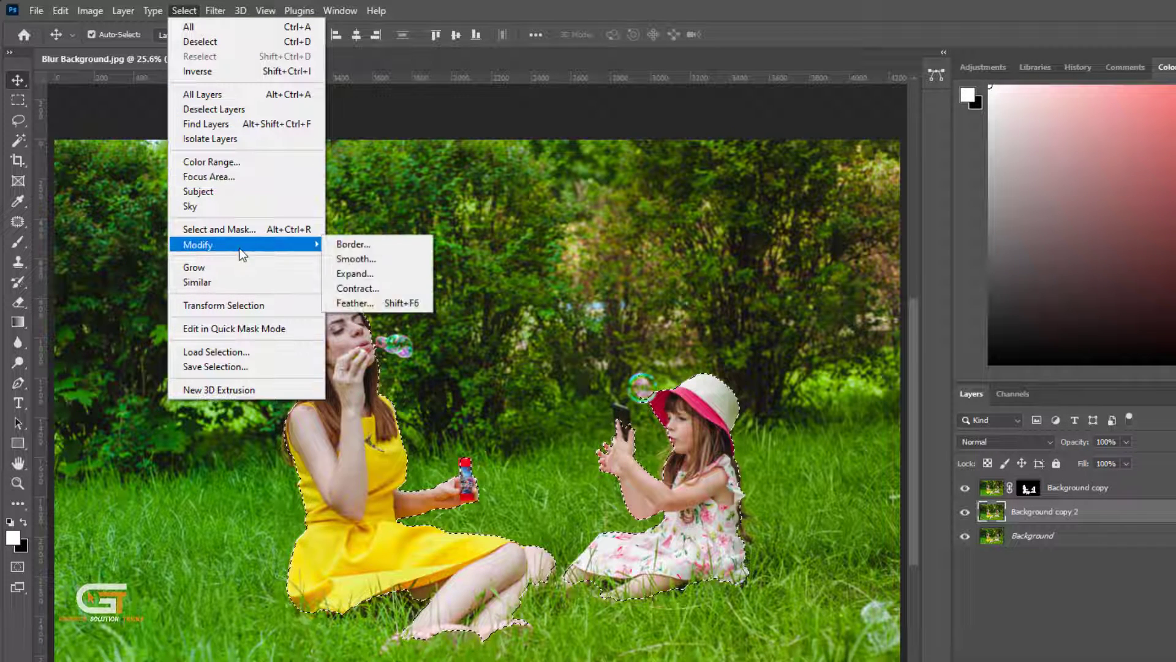
click(398, 273)
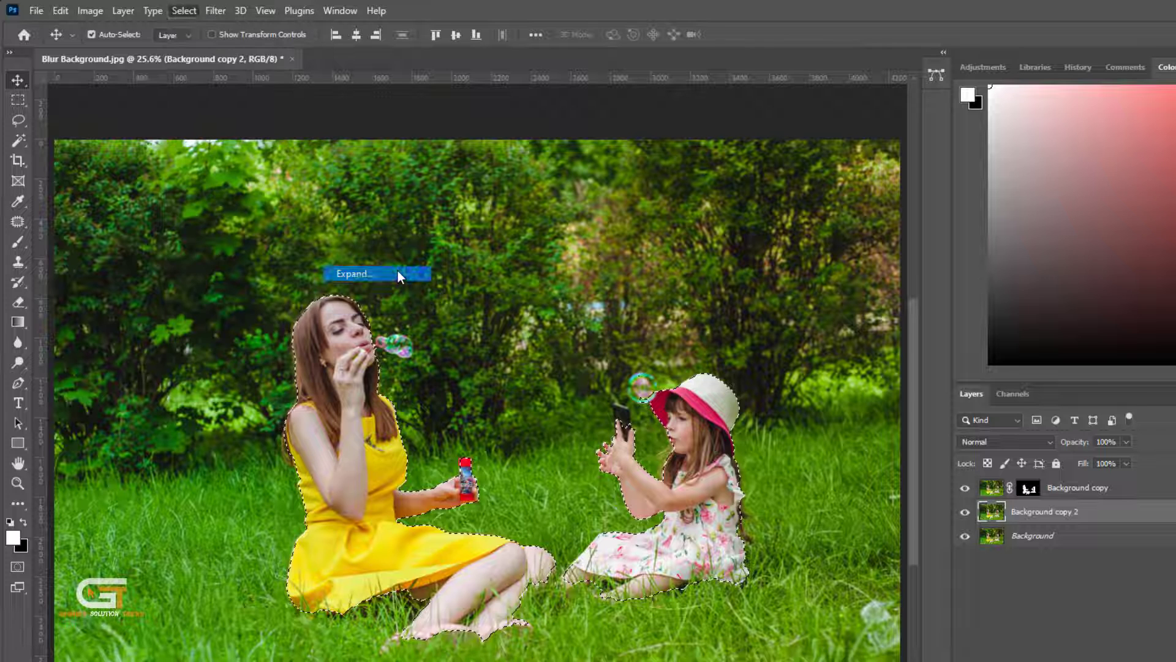
drag(767, 141, 659, 187)
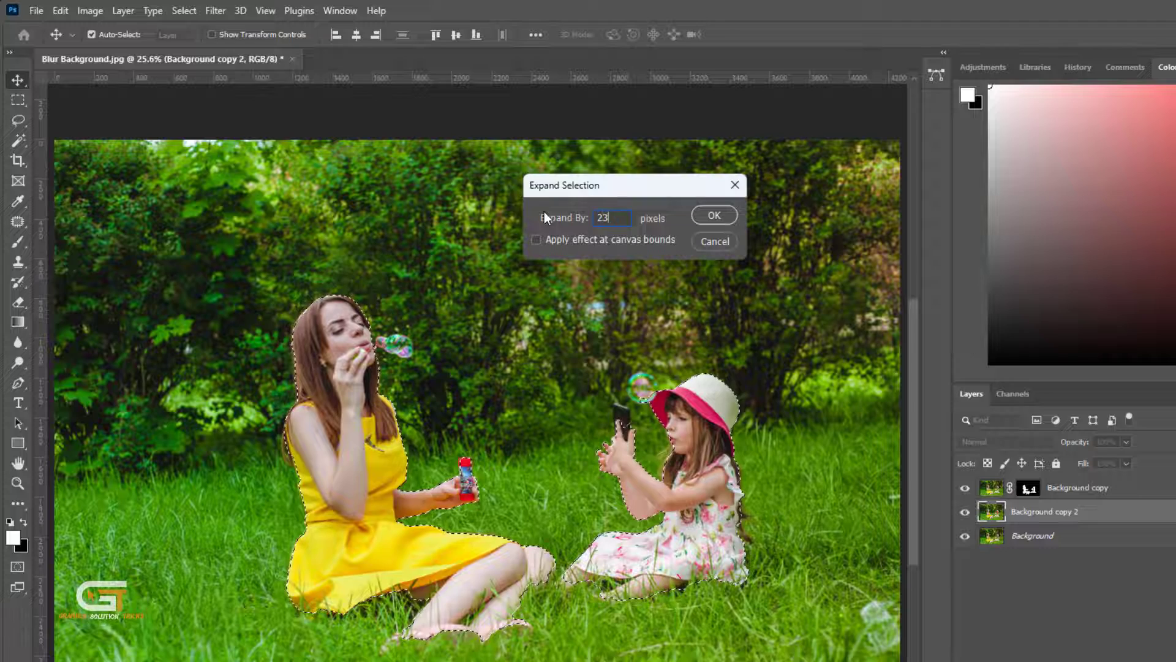
key(Return)
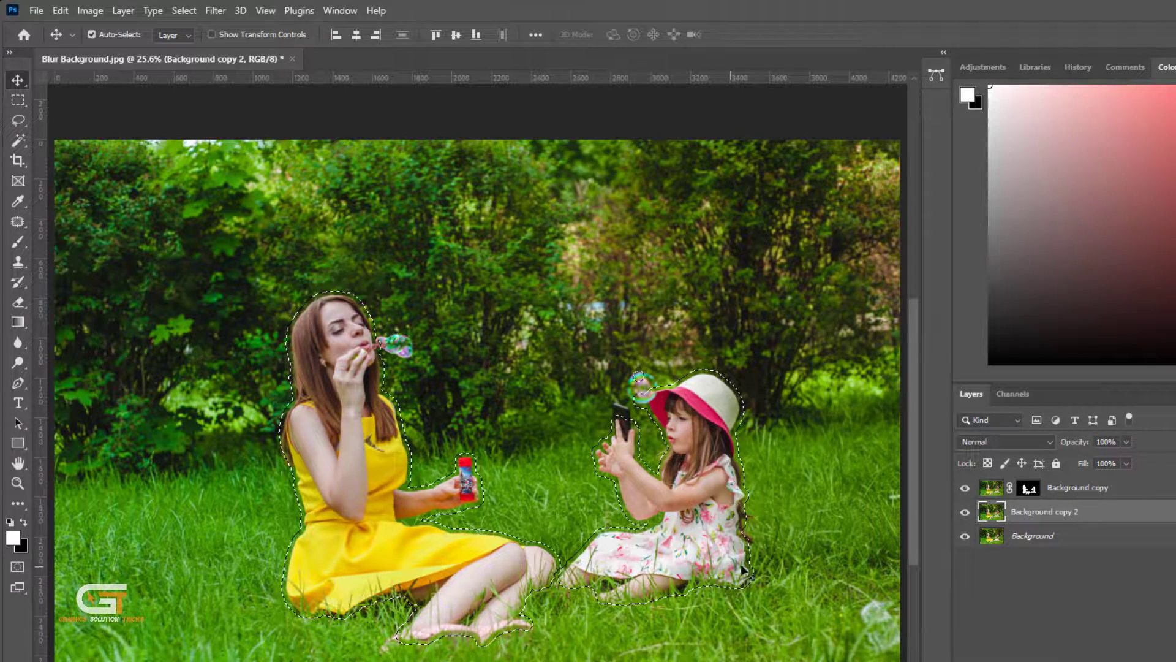
- Add the grass and gaps around the girl to the selection with the Lasso Tool
scroll(743, 570, up, 6)
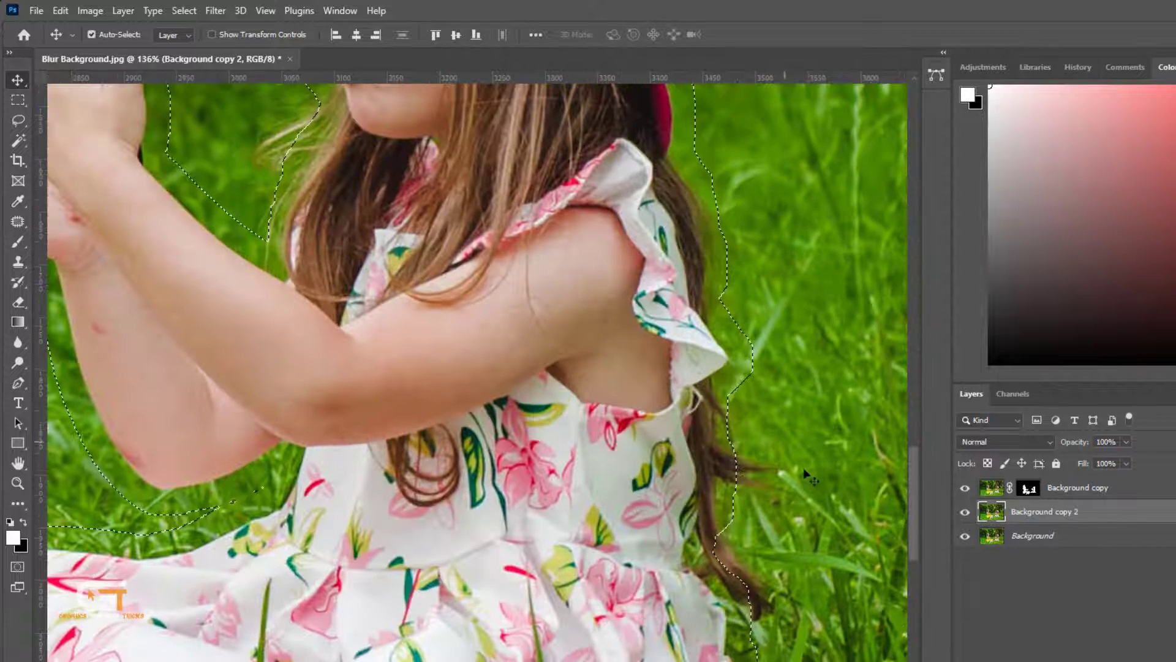
click(18, 120)
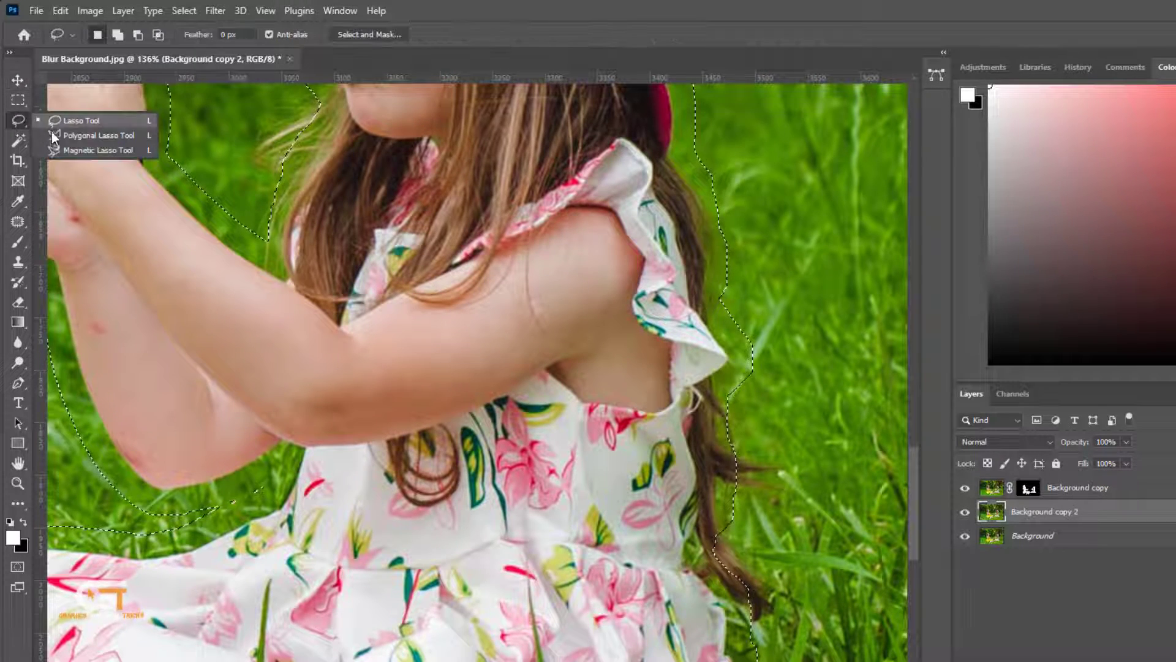
click(83, 123)
key(shift)
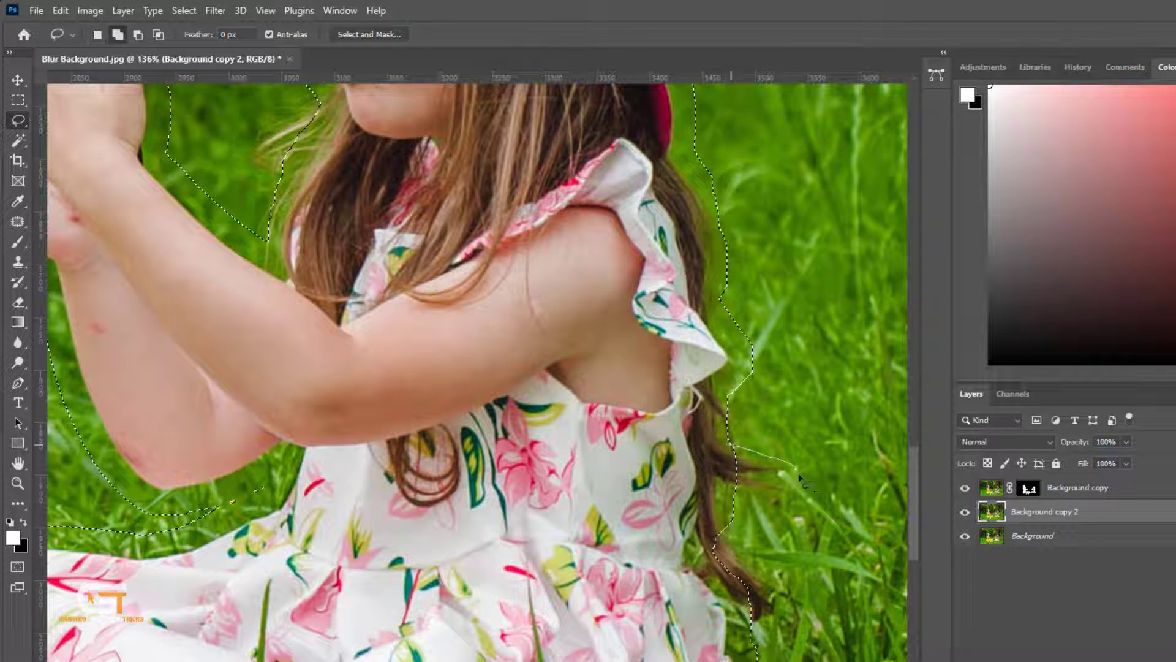
mouse_move(758, 501)
mouse_down()
mouse_move(732, 502)
mouse_move(790, 579)
mouse_up()
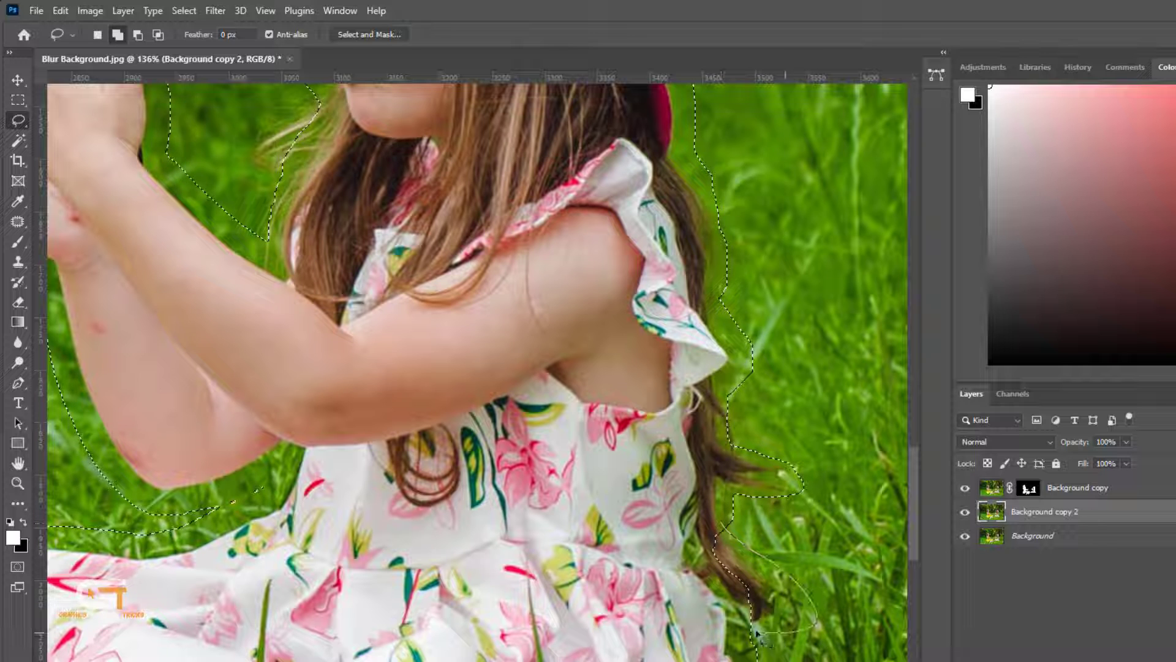
mouse_move(732, 617)
mouse_down()
mouse_move(664, 534)
mouse_move(692, 555)
mouse_up()
scroll(730, 568, down, 5)
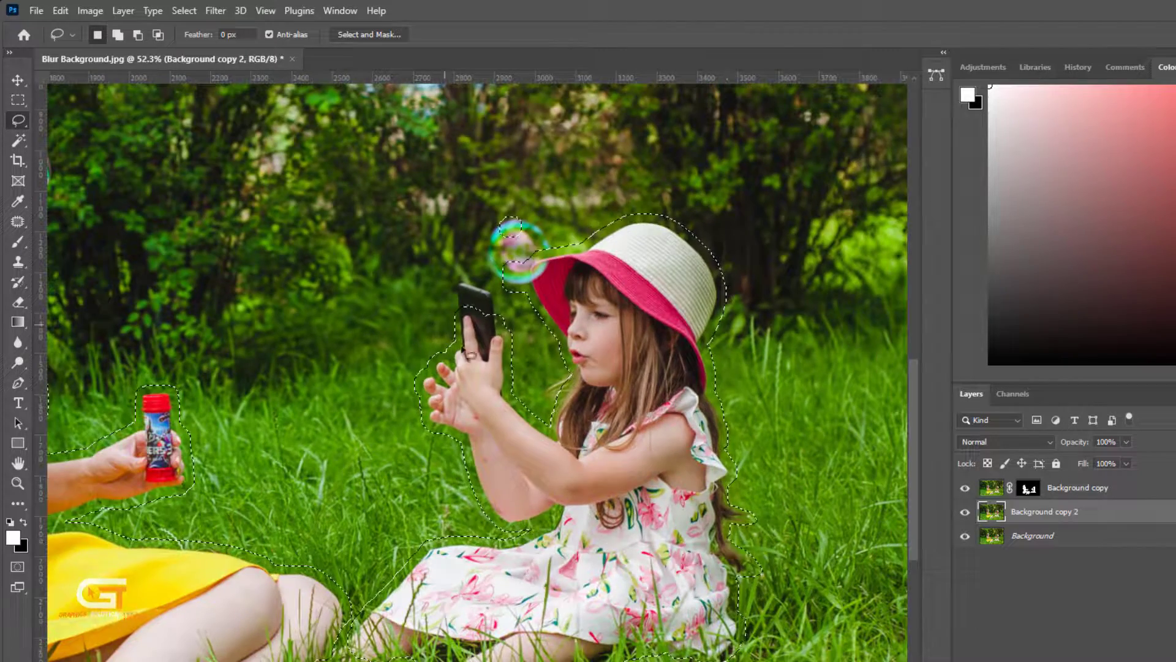
scroll(583, 462, down, 4)
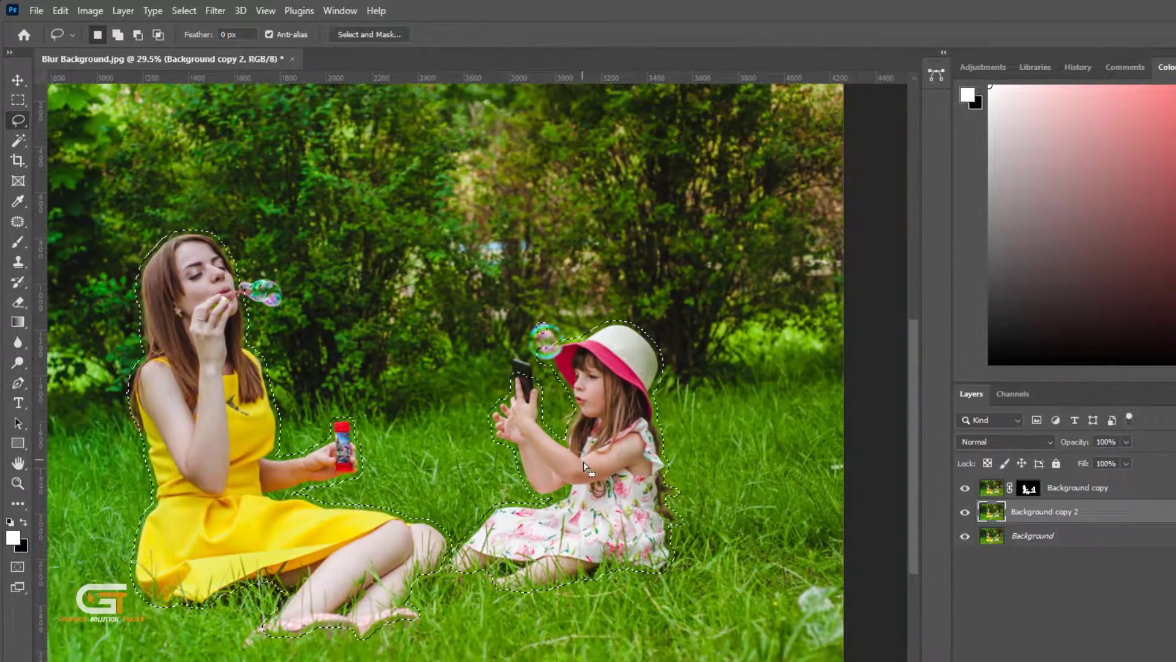
drag(583, 461, 640, 509)
scroll(634, 507, down, 2)
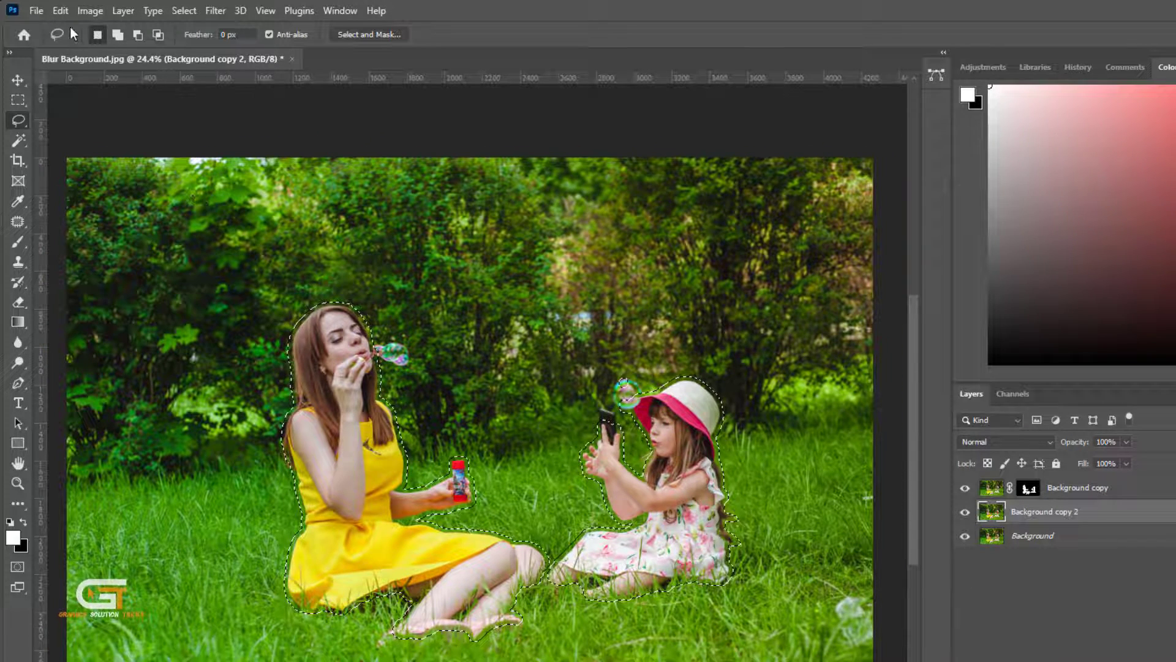
- Fill the selection on Background copy 2 with Content-Aware fill
click(60, 11)
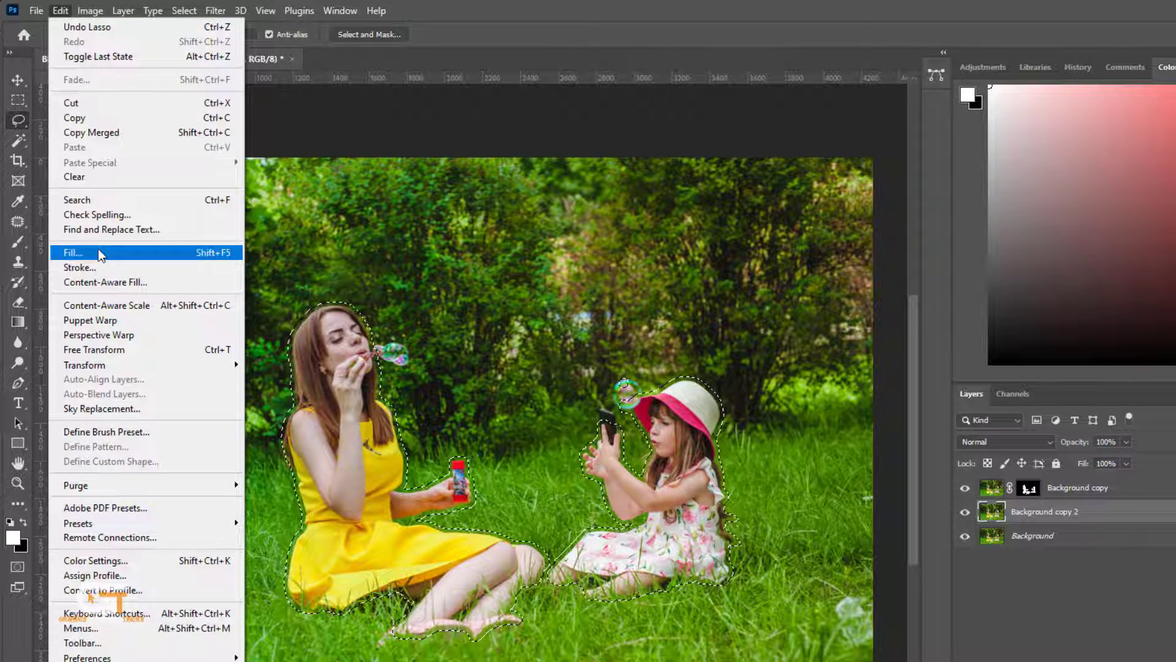
click(133, 251)
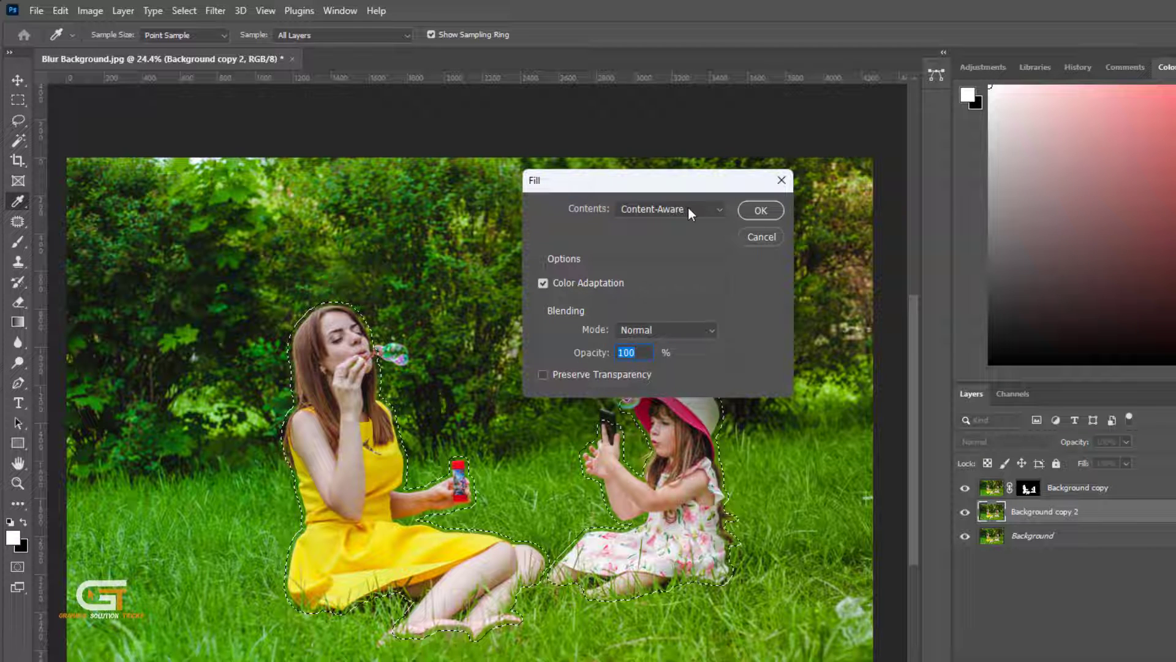
click(688, 208)
click(688, 276)
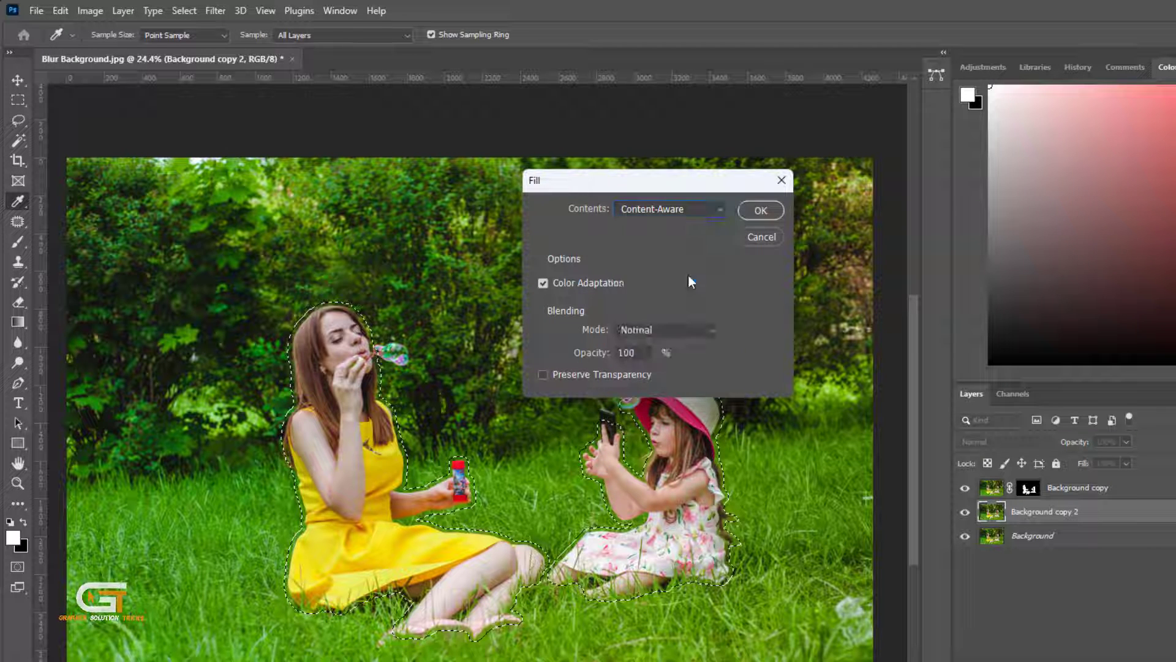
click(760, 210)
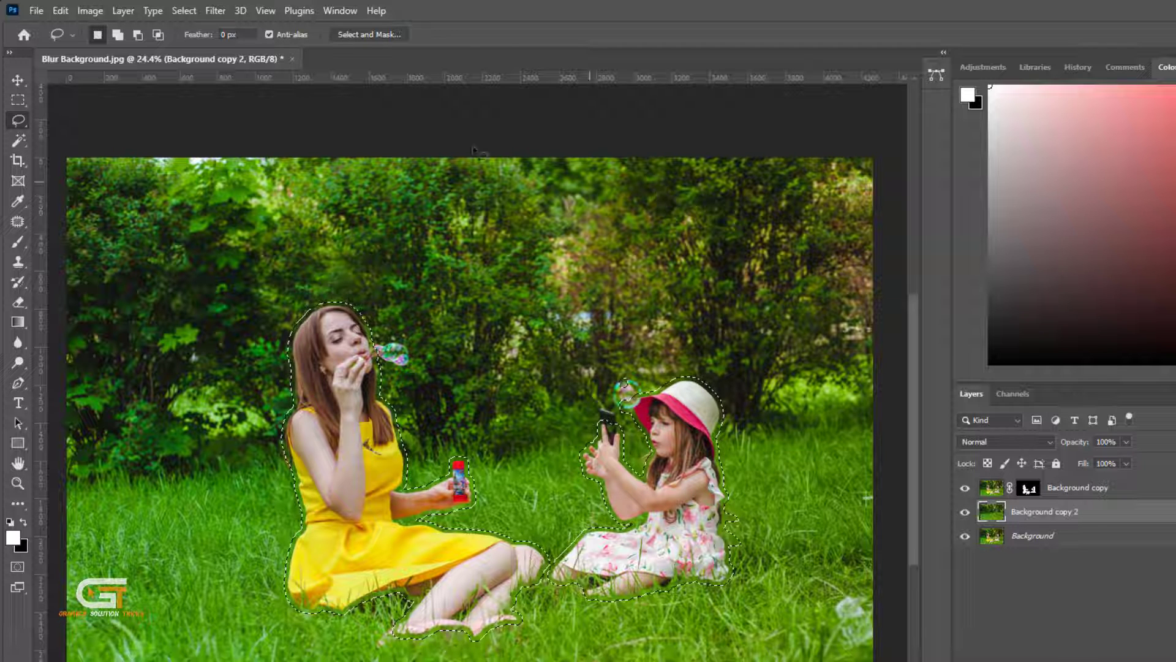
- Deselect, and hide then show the Background copy layer to check the filled background
click(186, 13)
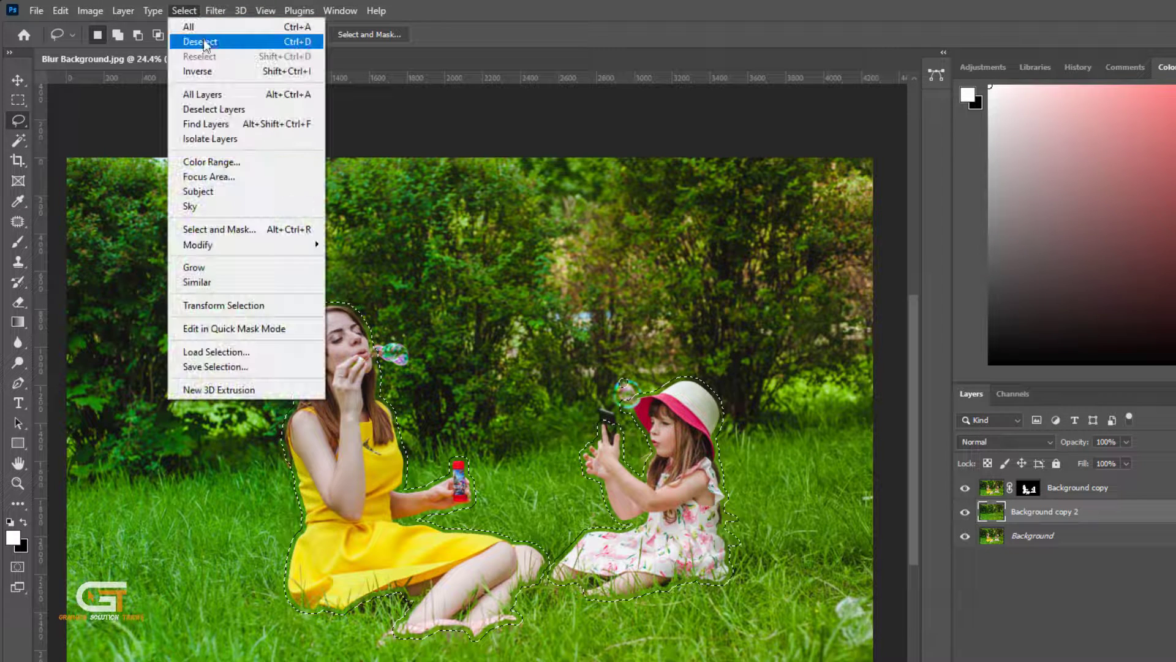
click(202, 42)
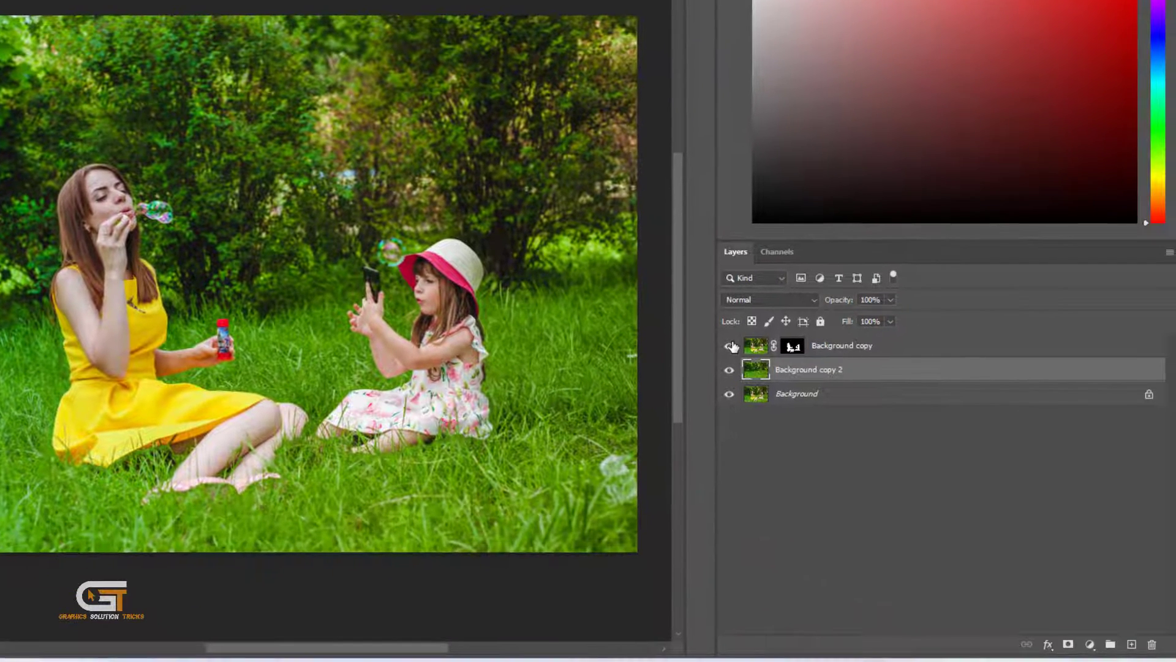
click(730, 346)
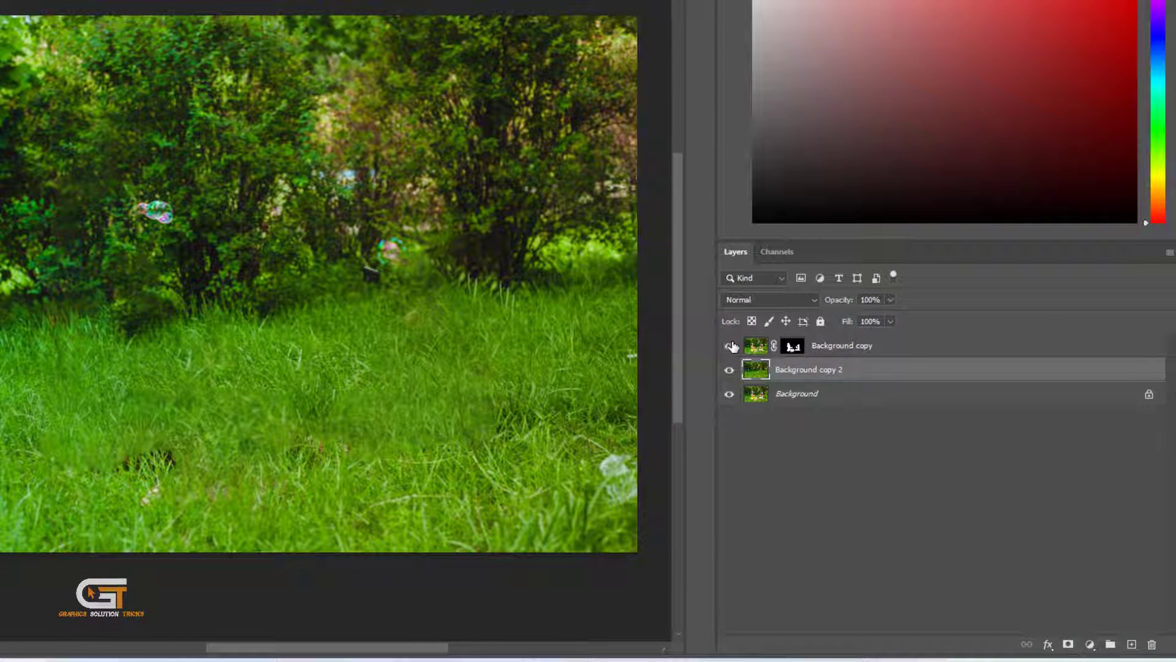
click(730, 346)
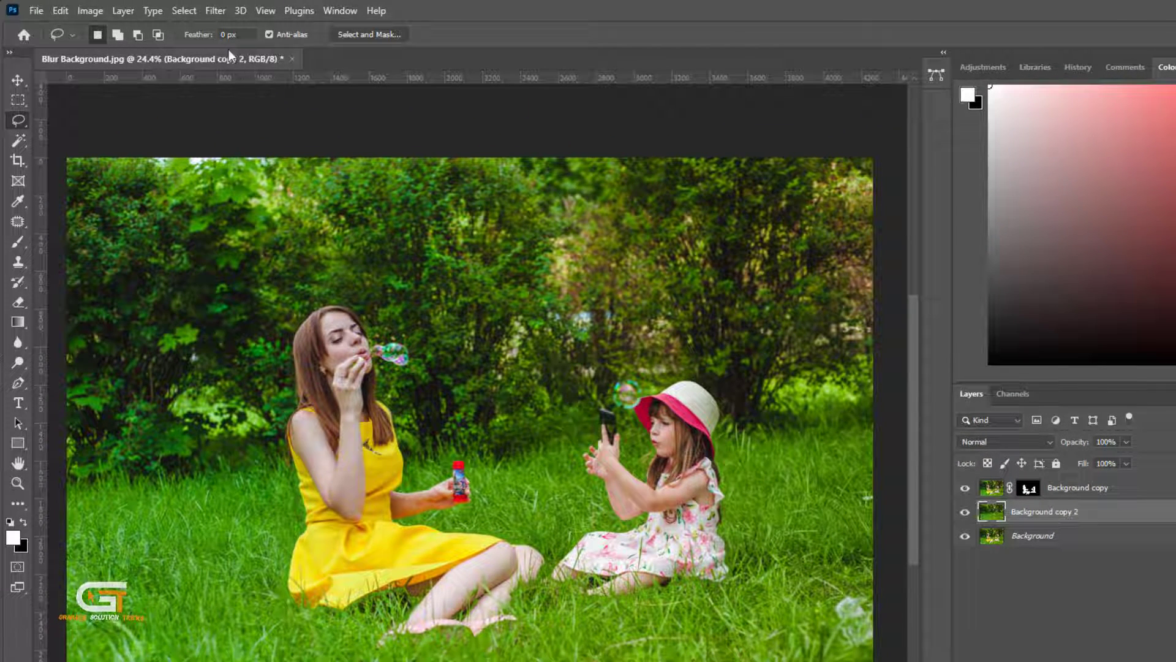
- Apply Lens Blur to Background copy 2 with depth map source None and Octagon (8) iris shape
click(215, 13)
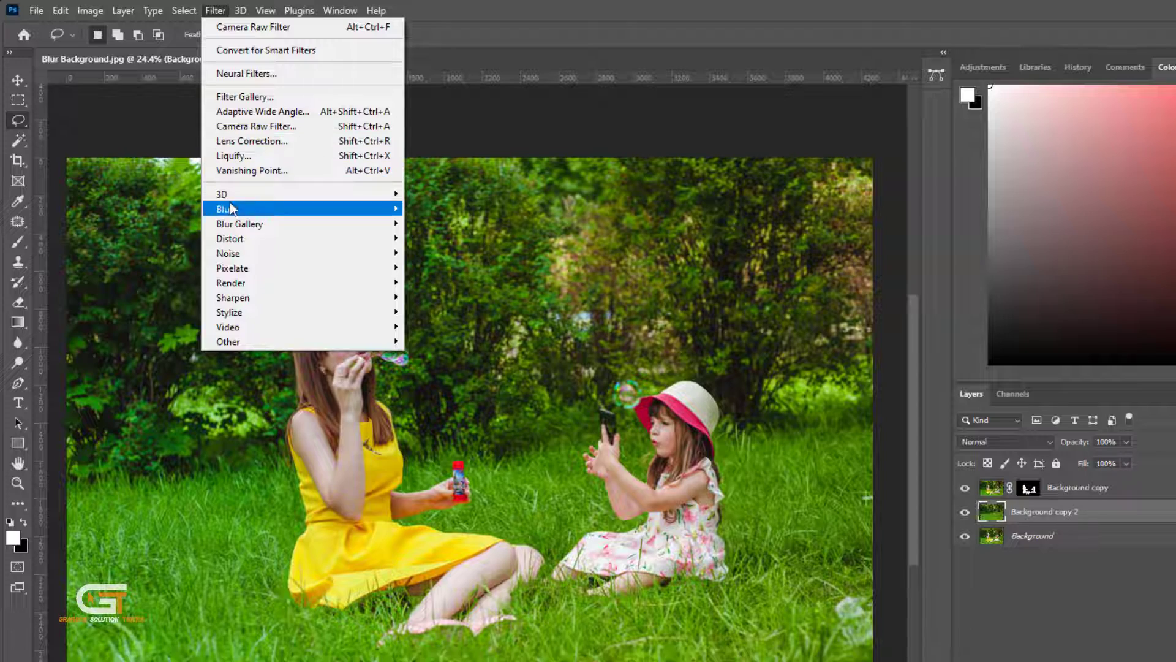
mouse_move(231, 212)
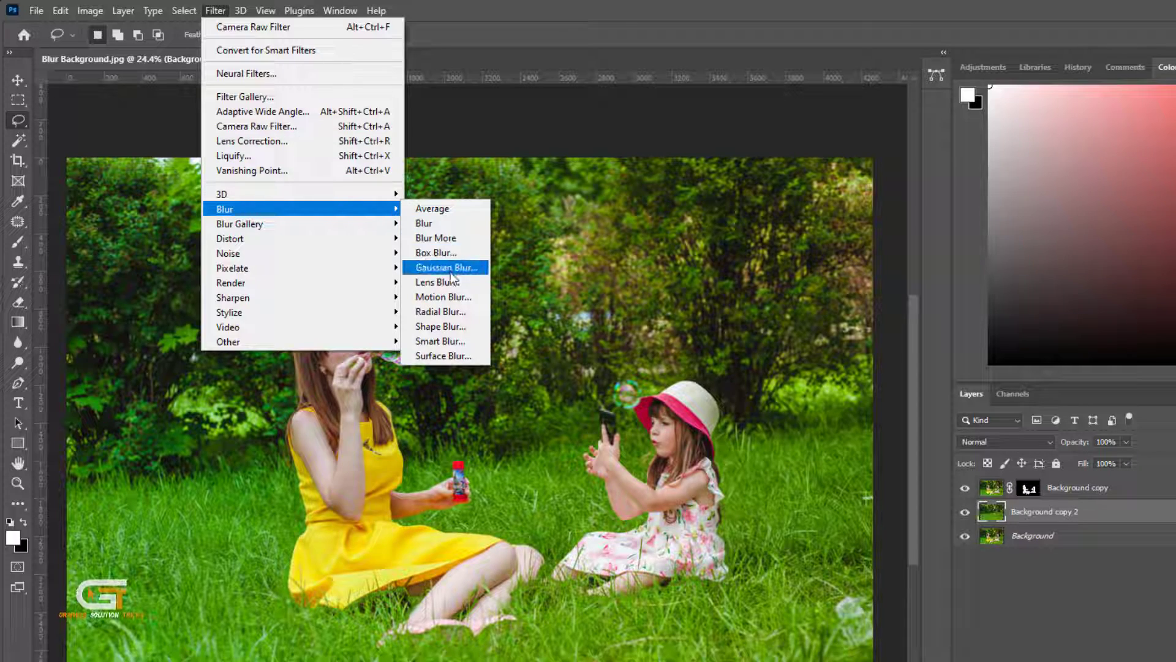
click(439, 286)
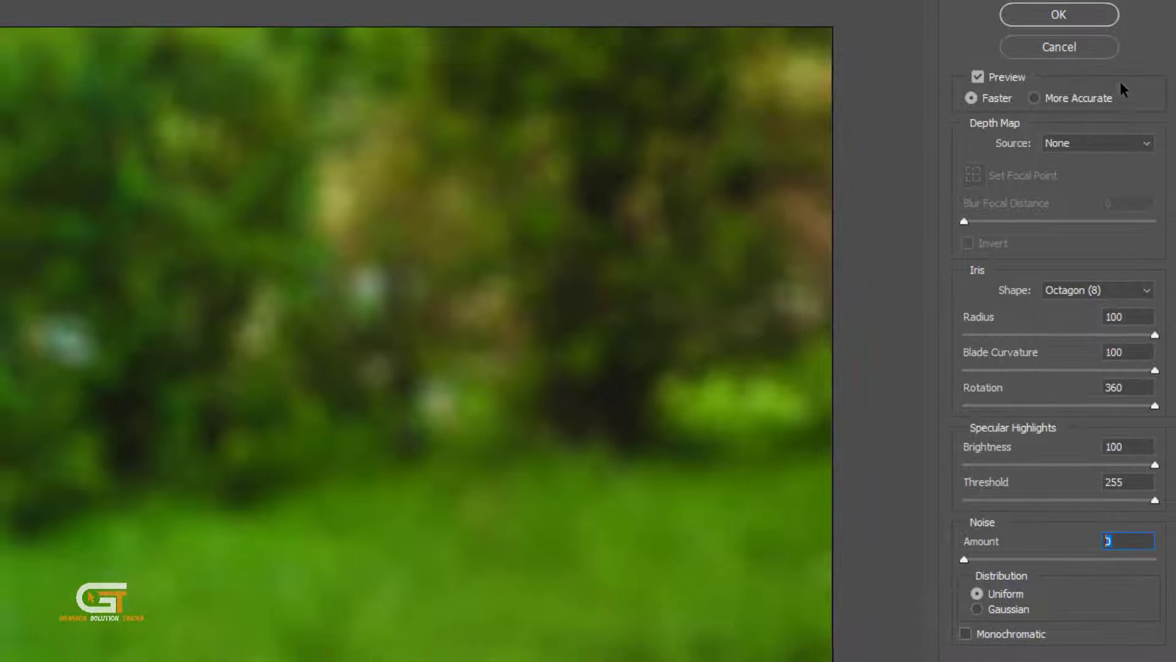
click(1147, 142)
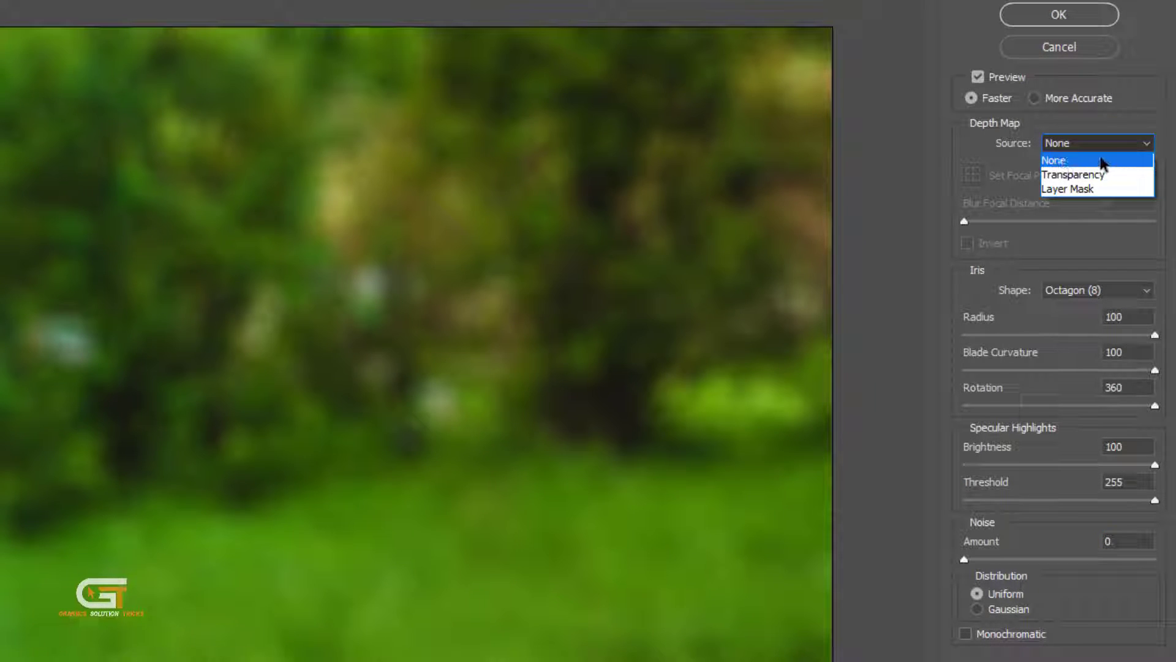
click(1103, 160)
click(1140, 291)
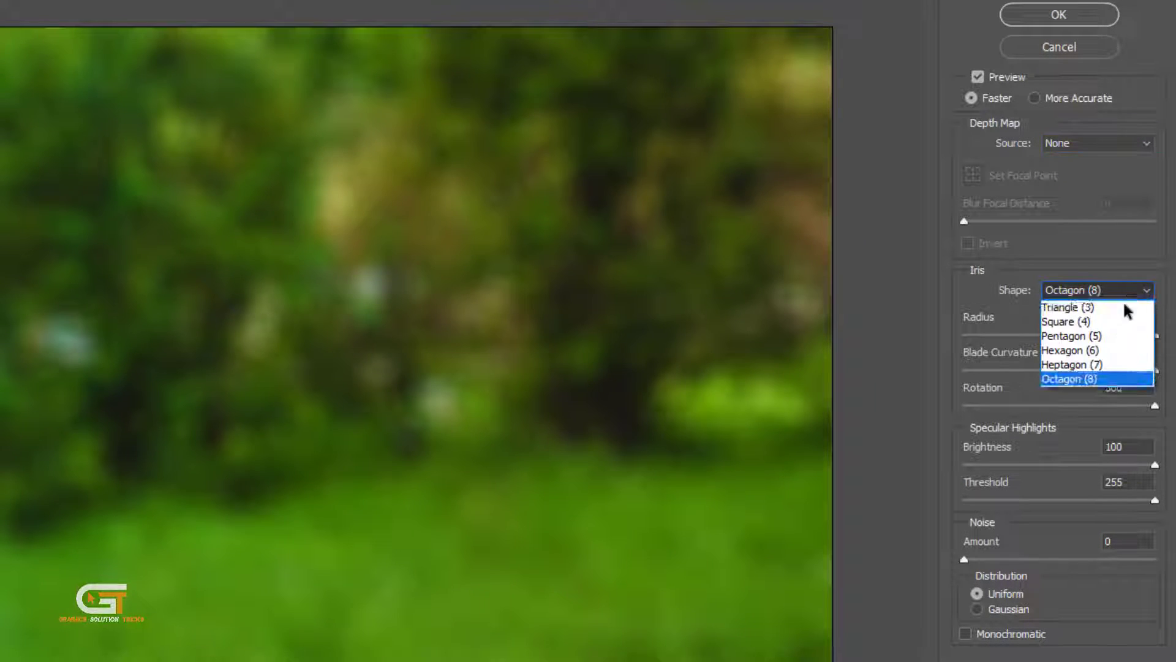
click(1075, 381)
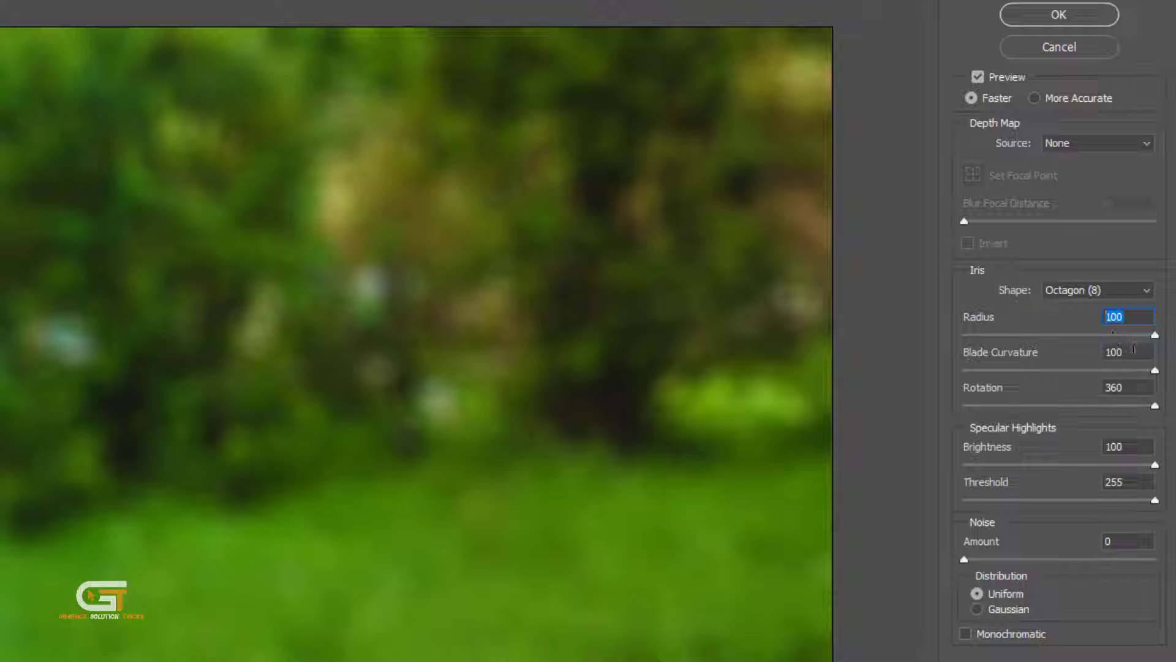
click(1119, 447)
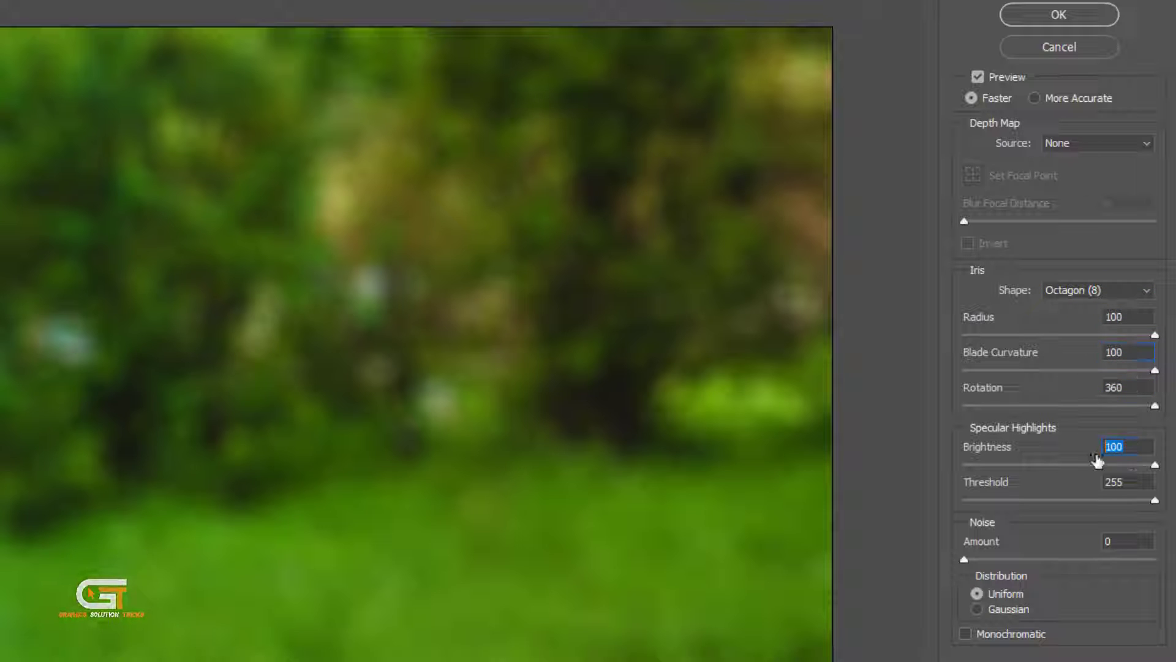
click(1133, 482)
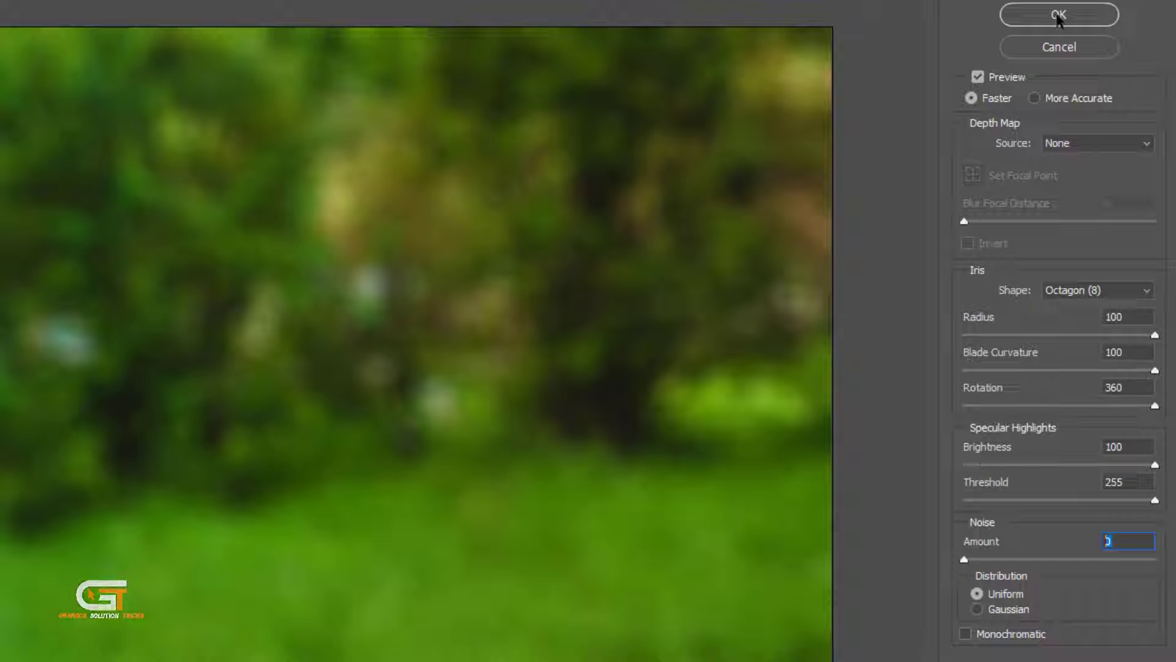
click(1058, 17)
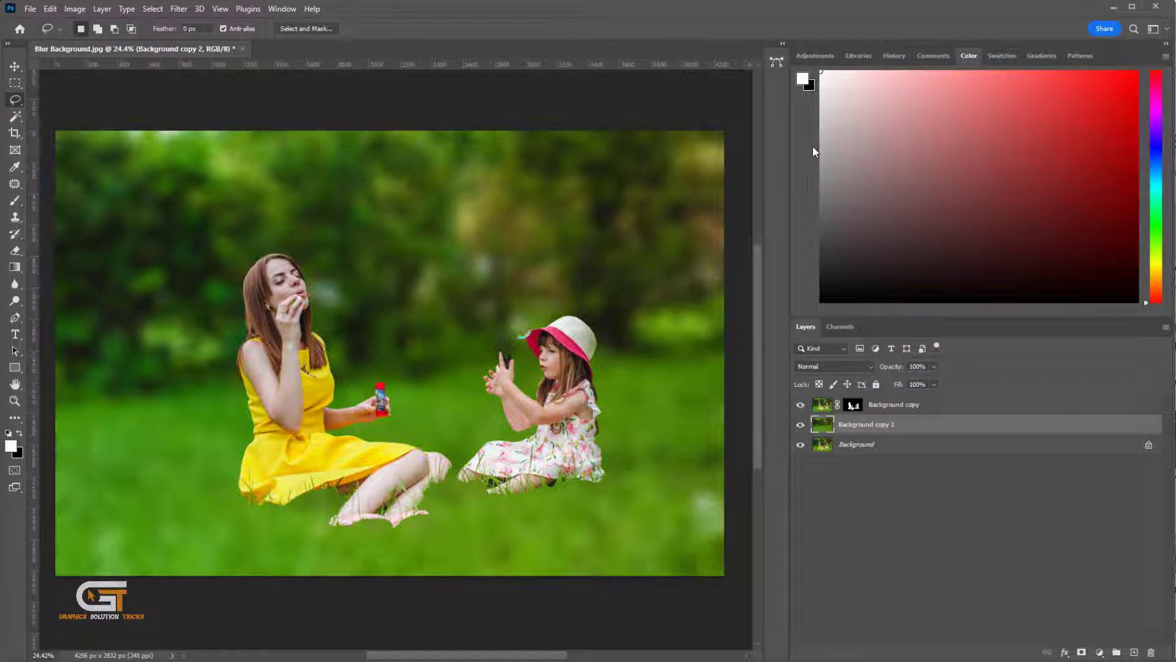
drag(494, 524, 632, 470)
drag(361, 539, 551, 429)
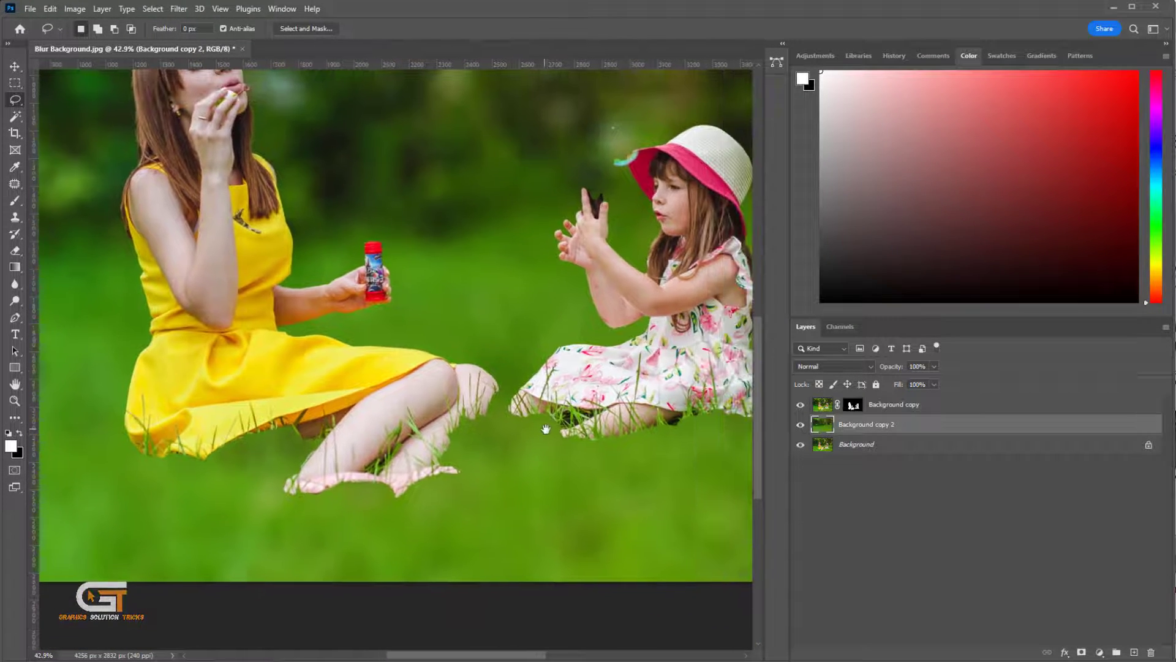
- Select the Background copy layer mask, pick a white brush at 50% opacity, and paint the grass between the two subjects back in
click(852, 406)
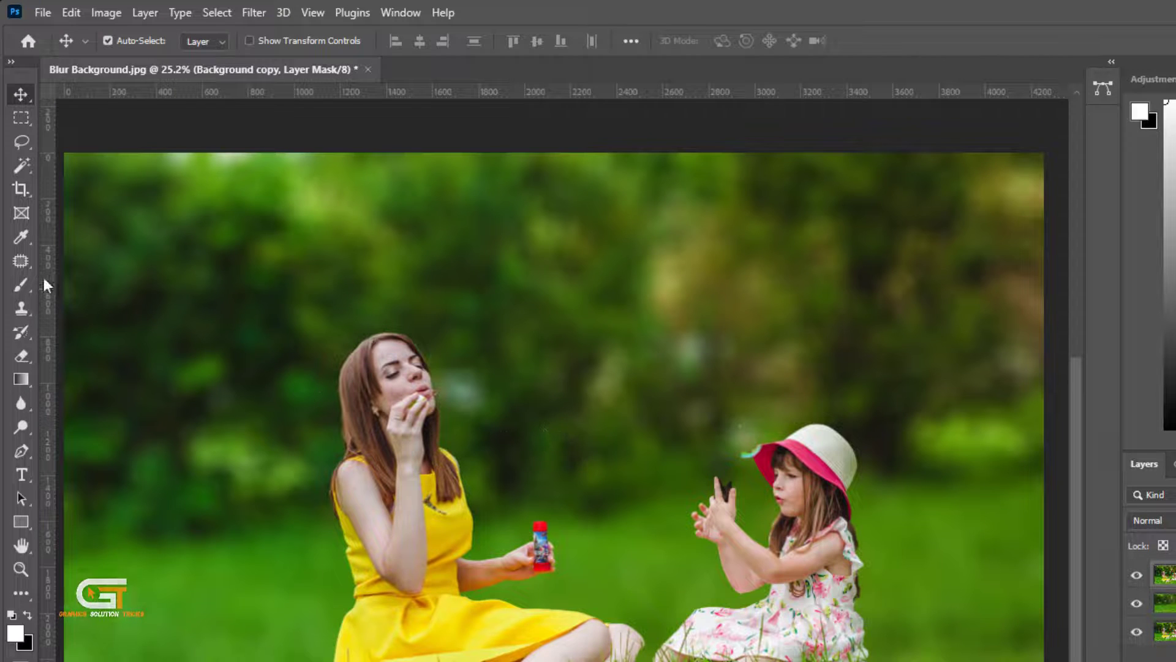
mouse_move(20, 284)
mouse_down()
mouse_move(101, 291)
mouse_move(92, 283)
mouse_up()
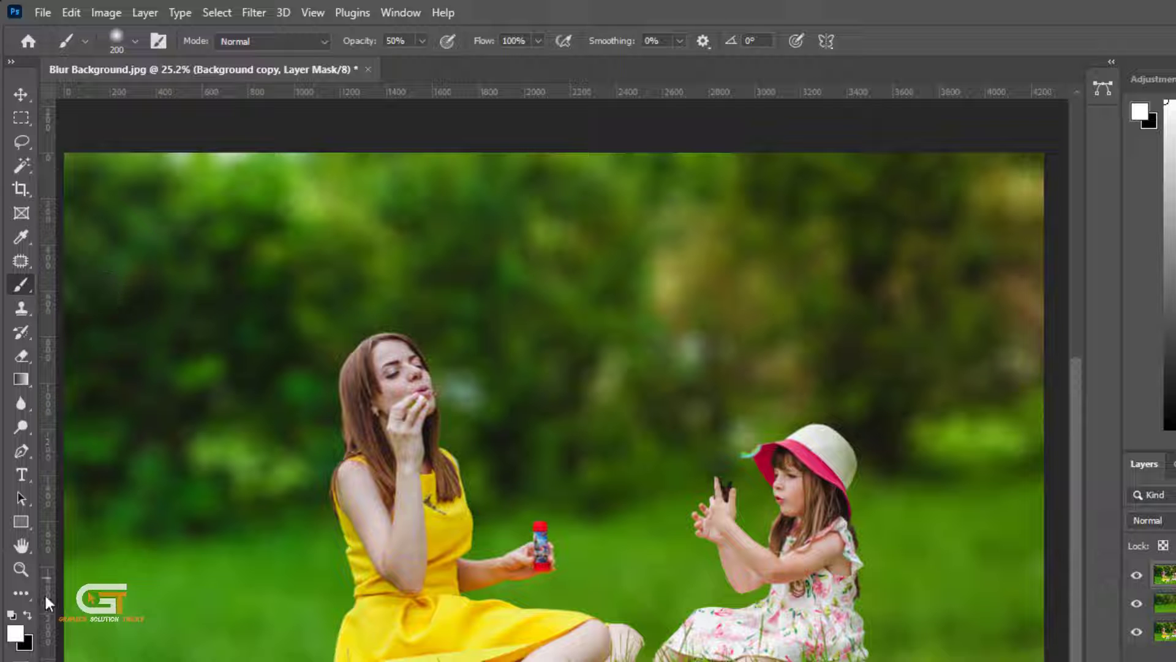
click(14, 632)
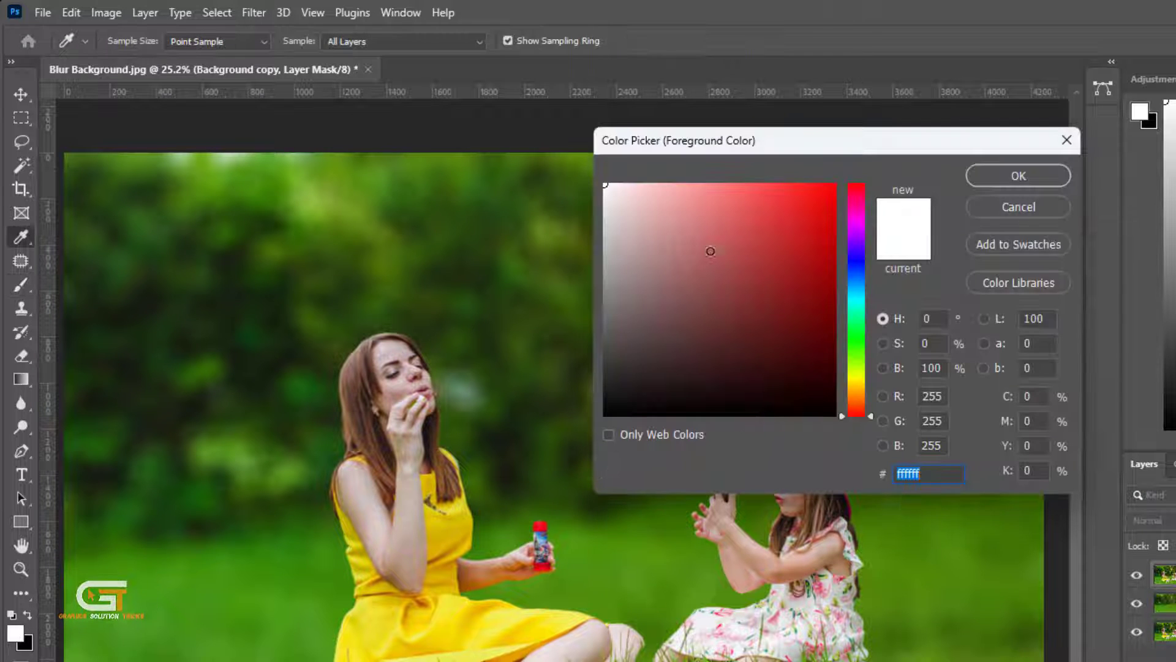
click(1018, 177)
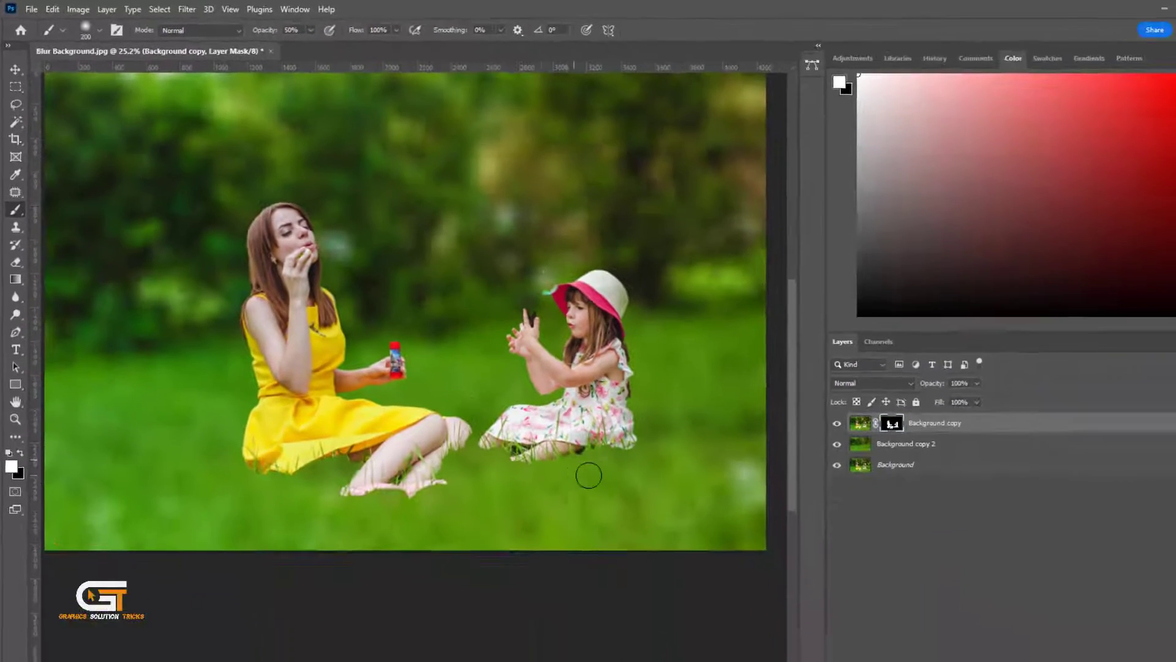
scroll(589, 475, up, 2)
mouse_move(506, 422)
mouse_down()
mouse_move(737, 450)
mouse_move(684, 440)
mouse_up()
right_click(653, 419)
key(Escape)
- Paint more sharp grass back in on the mask around the legs and along the bottom edge of the photo
scroll(452, 378, up, 3)
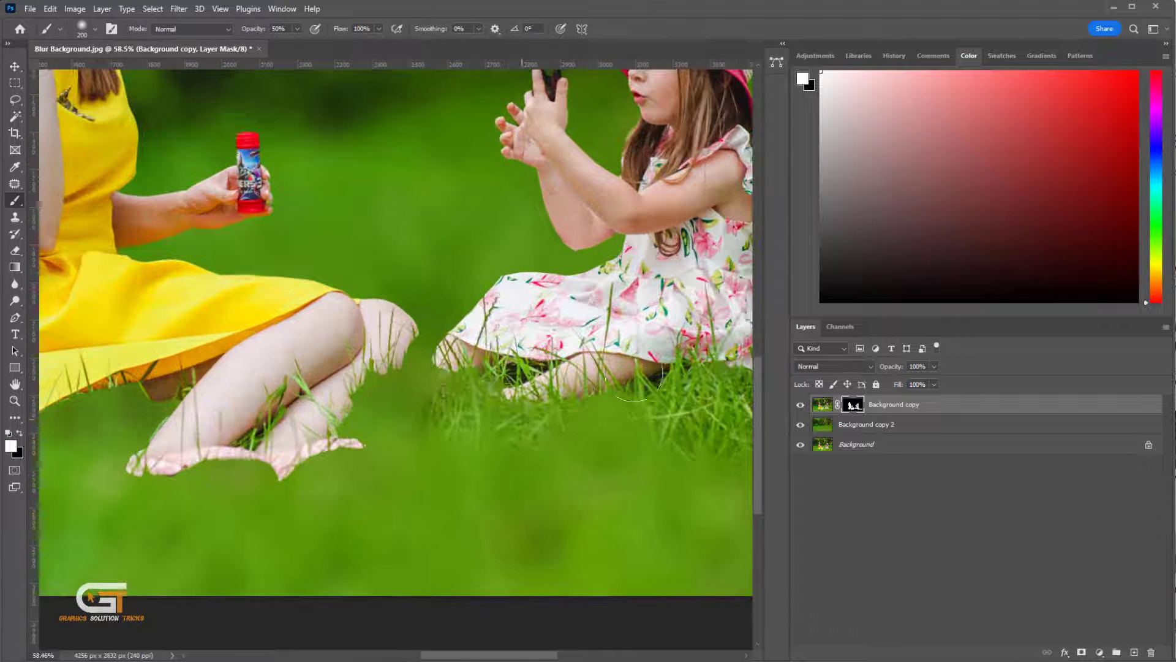
mouse_move(426, 392)
mouse_down()
mouse_move(385, 395)
mouse_move(382, 418)
mouse_move(494, 339)
mouse_up()
mouse_move(484, 373)
mouse_down()
mouse_move(281, 395)
mouse_move(476, 413)
mouse_up()
drag(466, 398, 399, 366)
scroll(398, 365, down, 4)
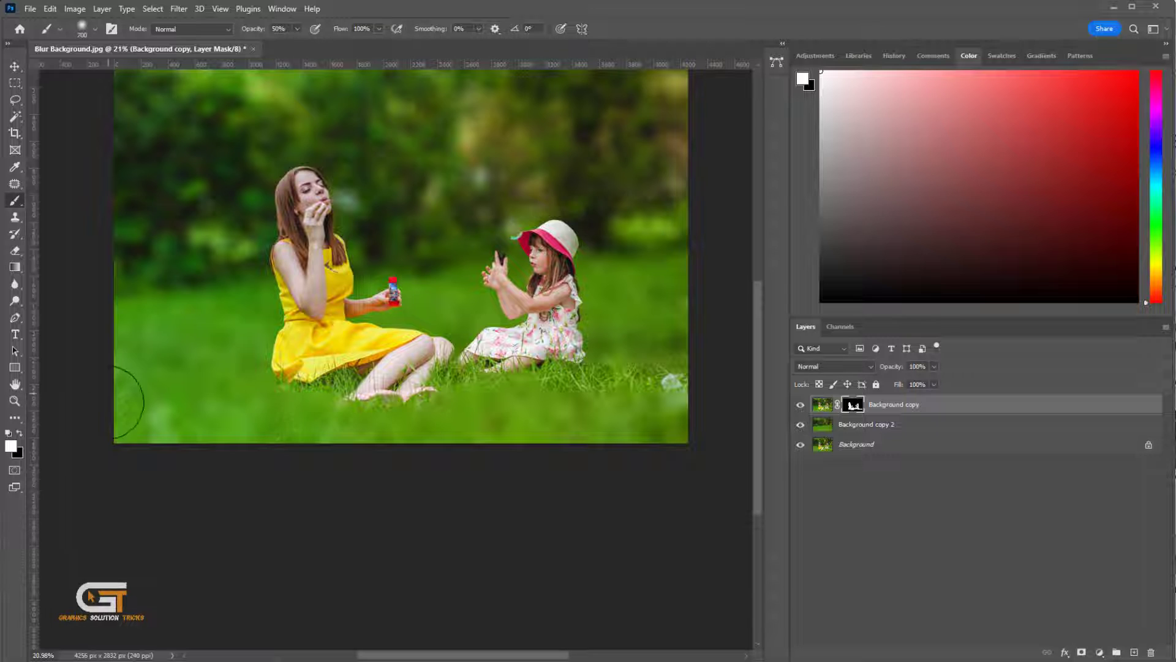
mouse_move(108, 403)
mouse_down()
mouse_move(400, 432)
mouse_move(230, 427)
mouse_move(415, 411)
mouse_move(671, 412)
mouse_up()
key(bracketright)
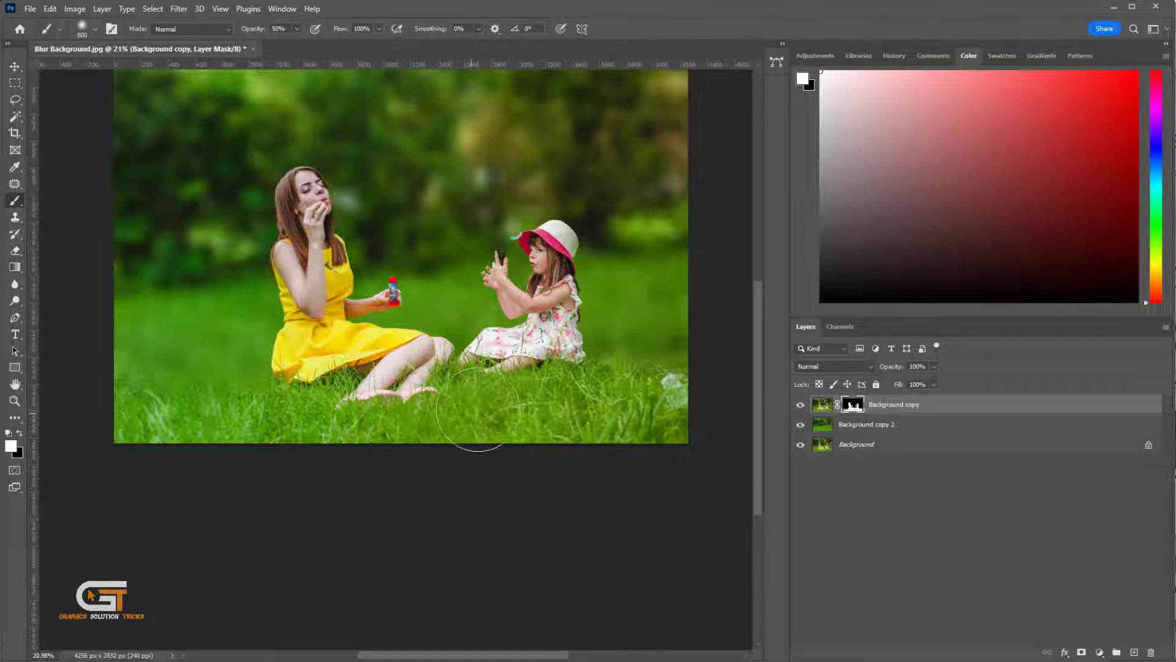
- Shrink the brush and paint the girl's phone back in on the mask at 72% opacity
scroll(525, 275, up, 5)
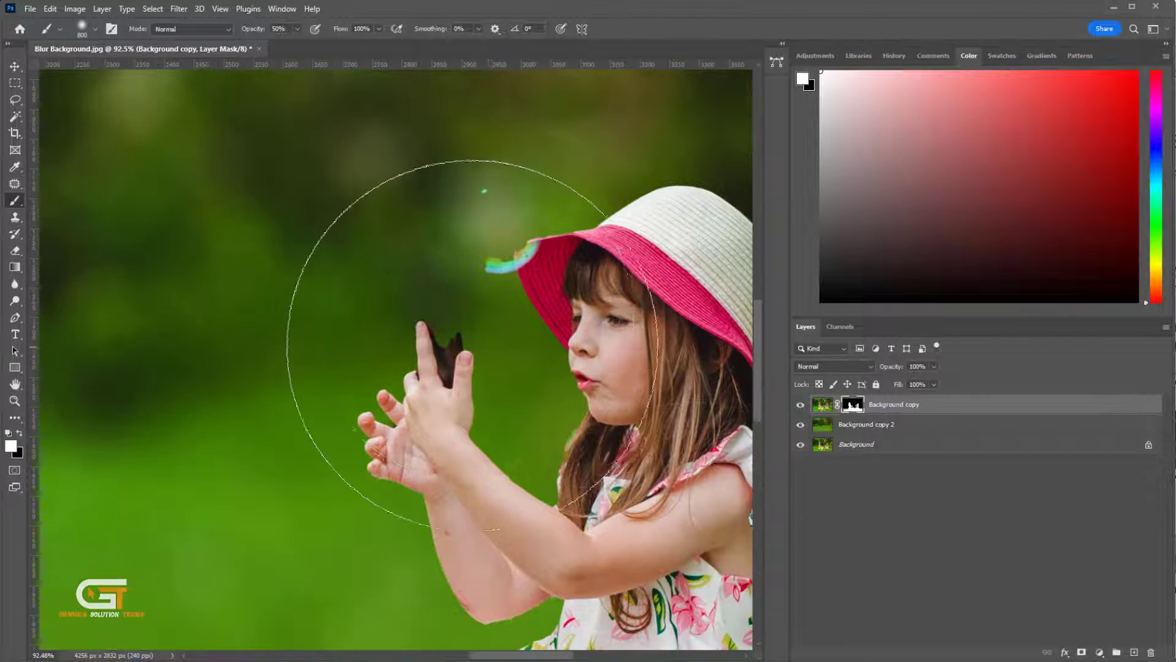
key(bracketleft)
key(bracketleft)
key(bracketleft)
key(bracketleft)
key(bracketleft)
key(bracketleft)
key(bracketleft)
key(bracketleft)
key(bracketleft)
key(bracketleft)
key(bracketleft)
key(bracketleft)
key(bracketleft)
key(bracketleft)
key(bracketleft)
key(bracketleft)
scroll(443, 320, up, 2)
drag(444, 317, 455, 366)
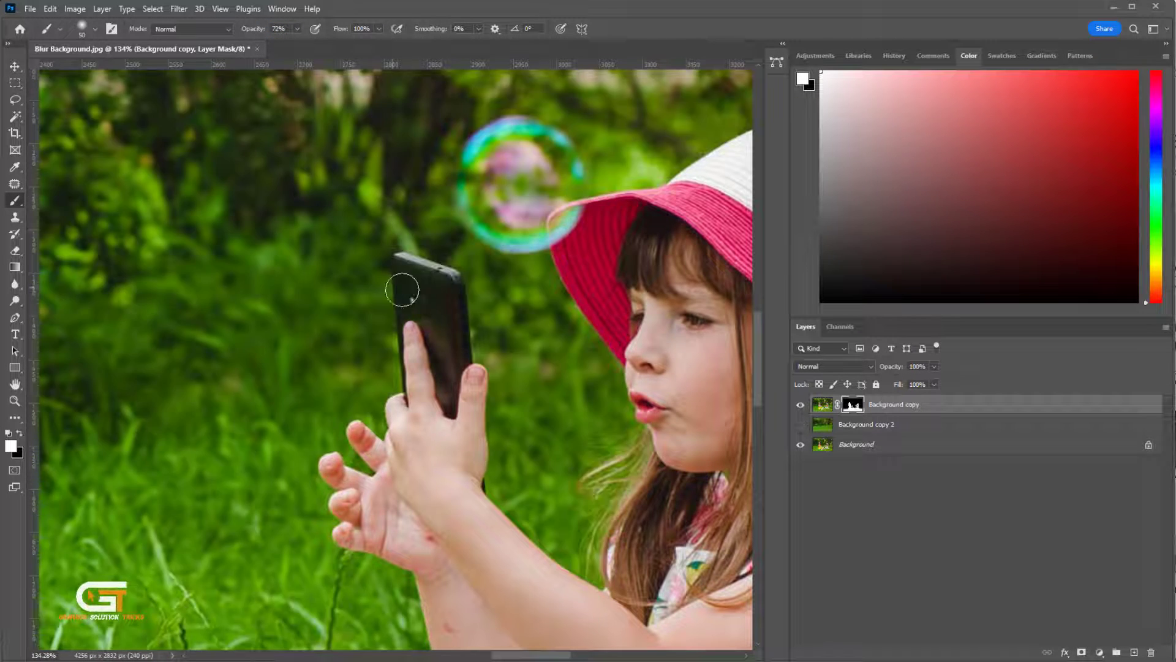
- Toggle Background copy 2 to compare, select it, and paint over the soap bubble above the girl's hat
scroll(388, 249, up, 5)
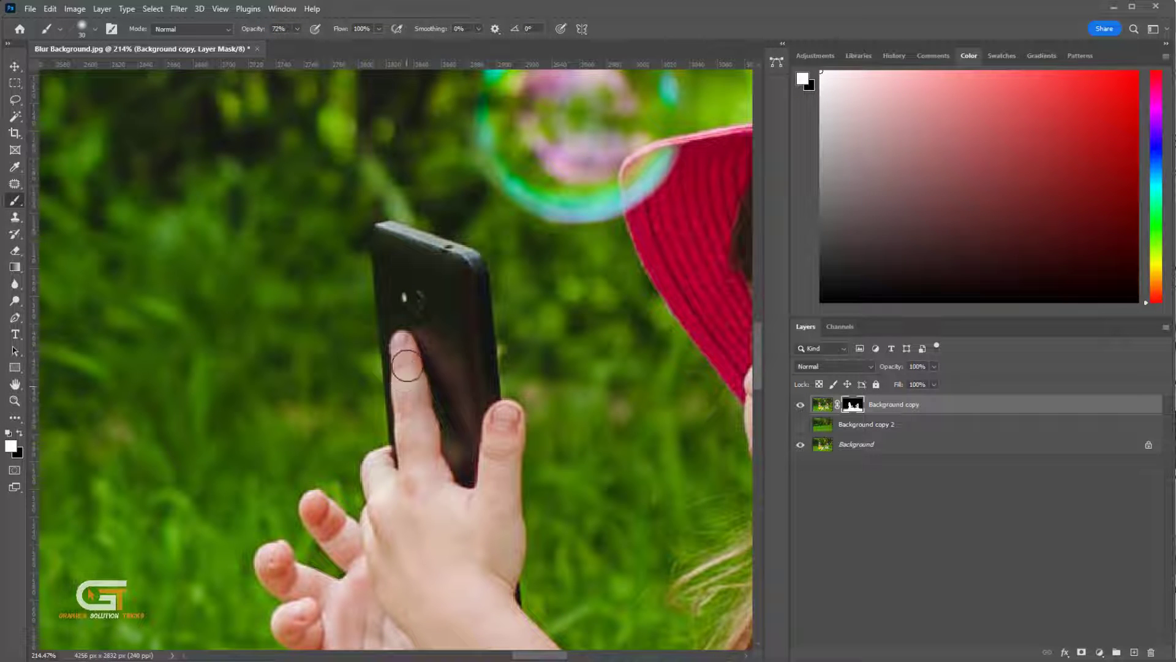
click(800, 424)
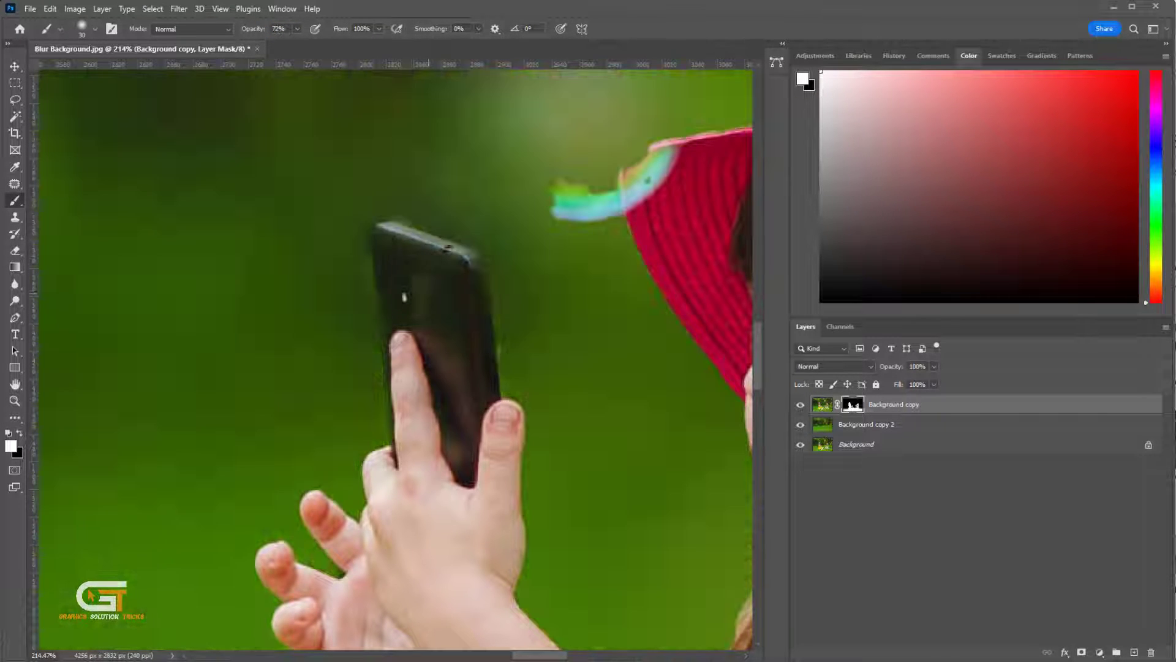
scroll(429, 337, up, 4)
scroll(457, 370, right, 2)
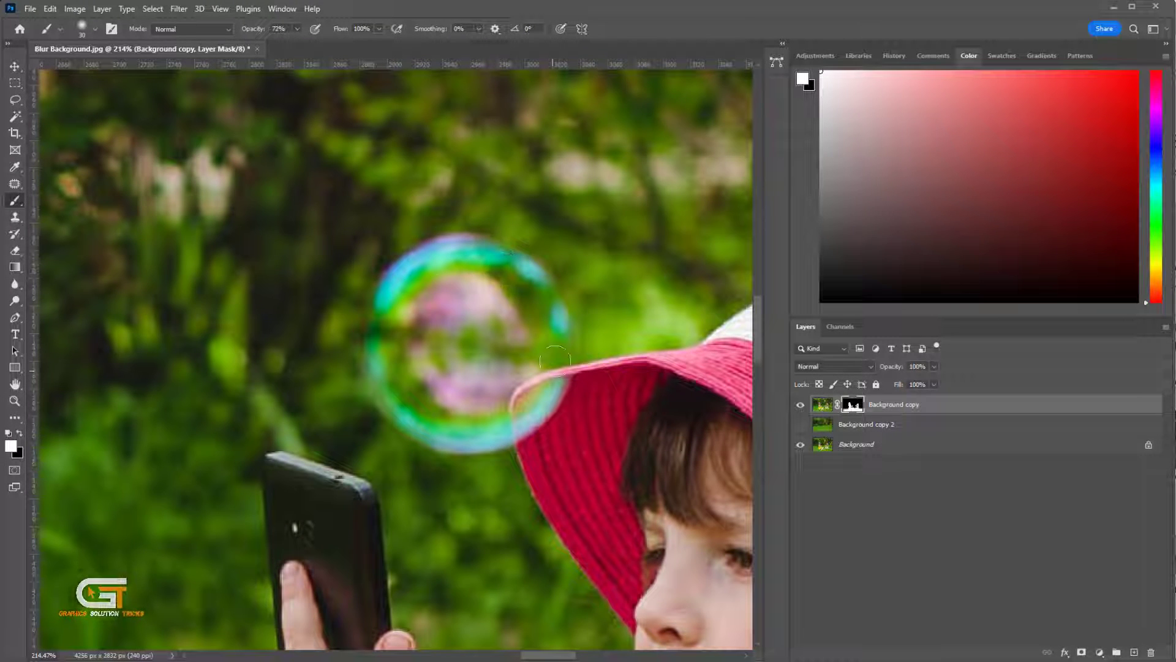
click(829, 426)
click(800, 423)
mouse_move(494, 295)
mouse_down()
mouse_move(502, 357)
mouse_move(538, 321)
mouse_move(528, 381)
mouse_move(527, 325)
mouse_move(405, 313)
mouse_move(438, 393)
mouse_move(515, 401)
mouse_move(449, 335)
mouse_move(512, 370)
mouse_up()
- Select the Background copy layer mask again and paint the mother's soap bubble back in
scroll(521, 364, down, 2)
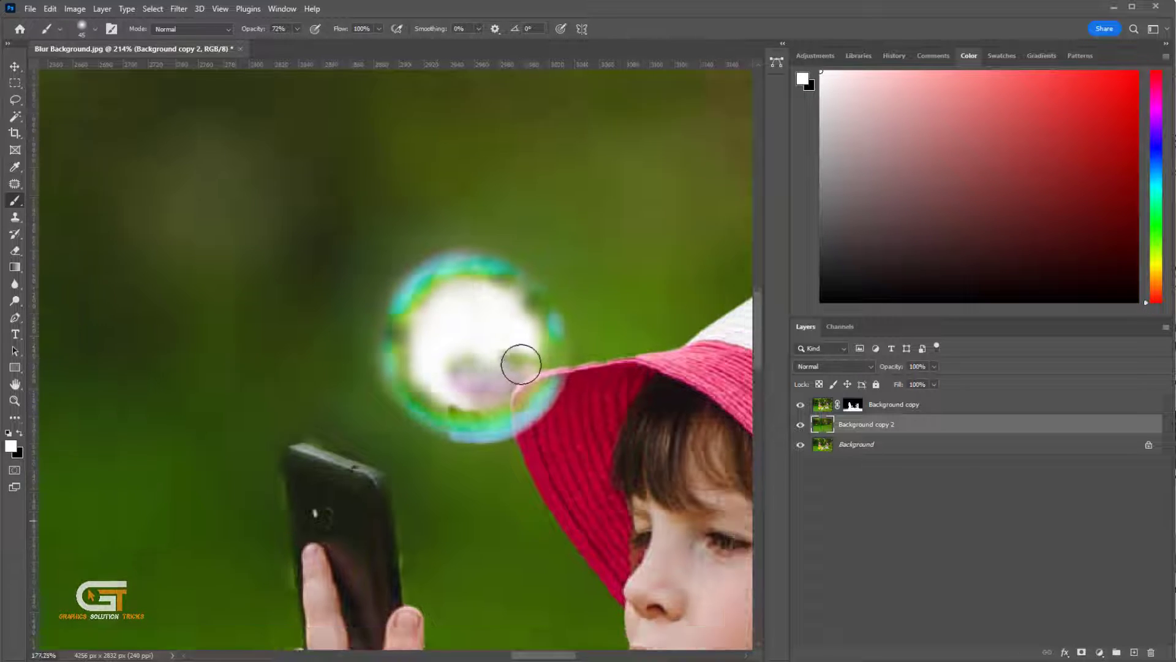
scroll(521, 364, down, 8)
scroll(294, 314, up, 7)
click(800, 424)
scroll(410, 349, up, 2)
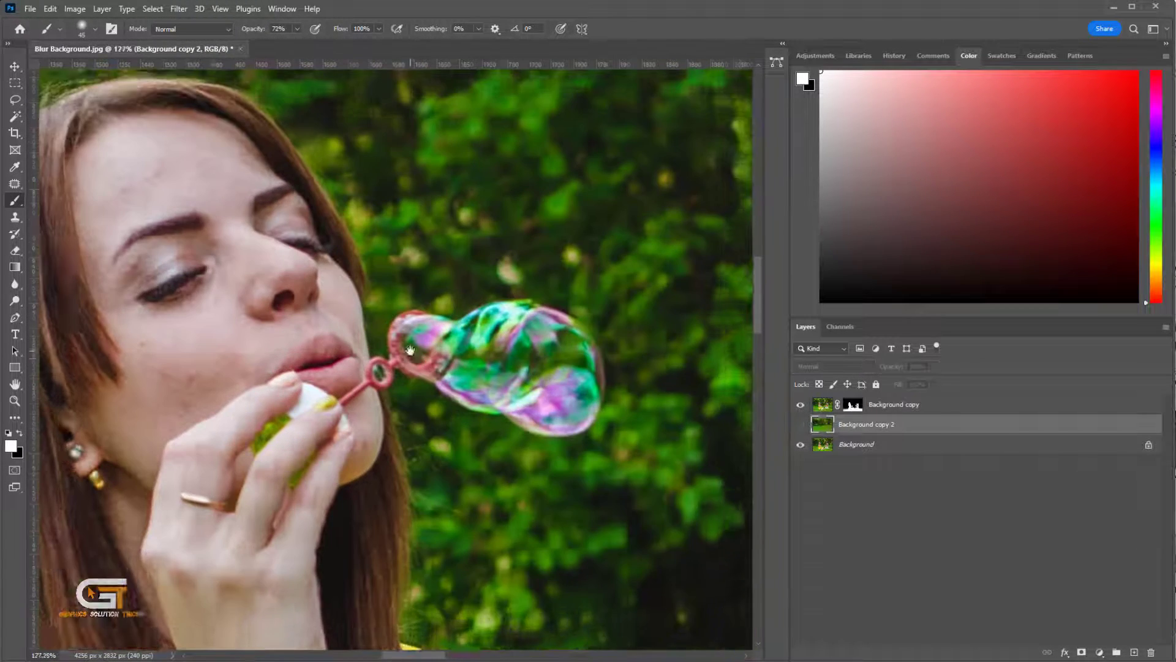
scroll(409, 350, up, 1)
click(853, 405)
key([)
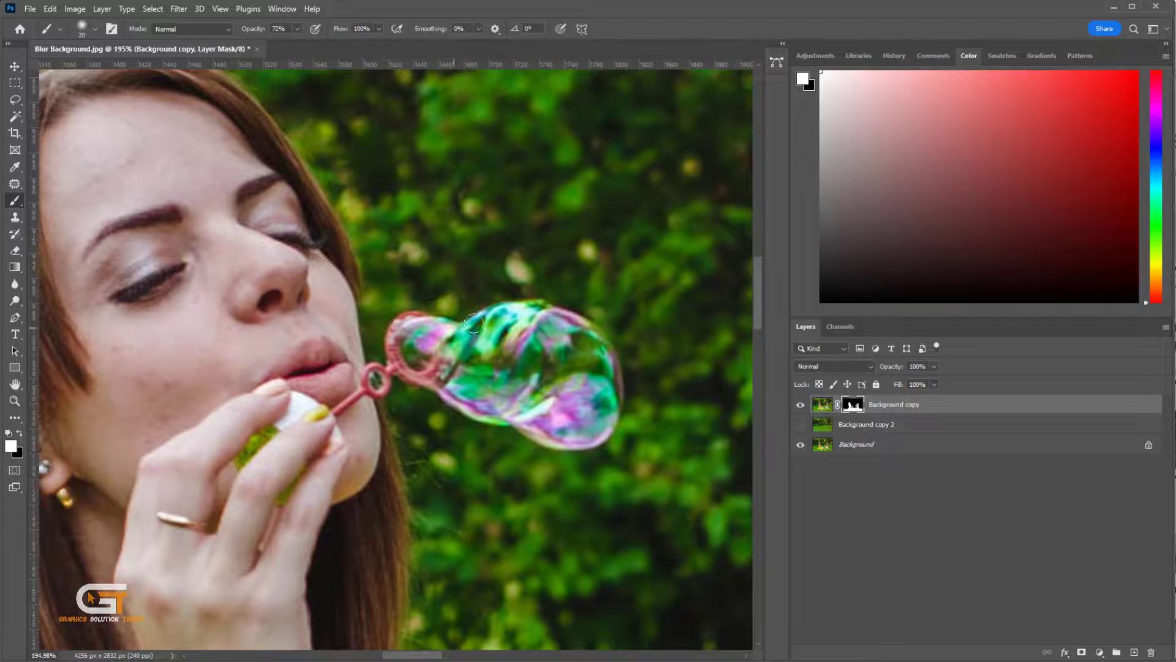
click(800, 424)
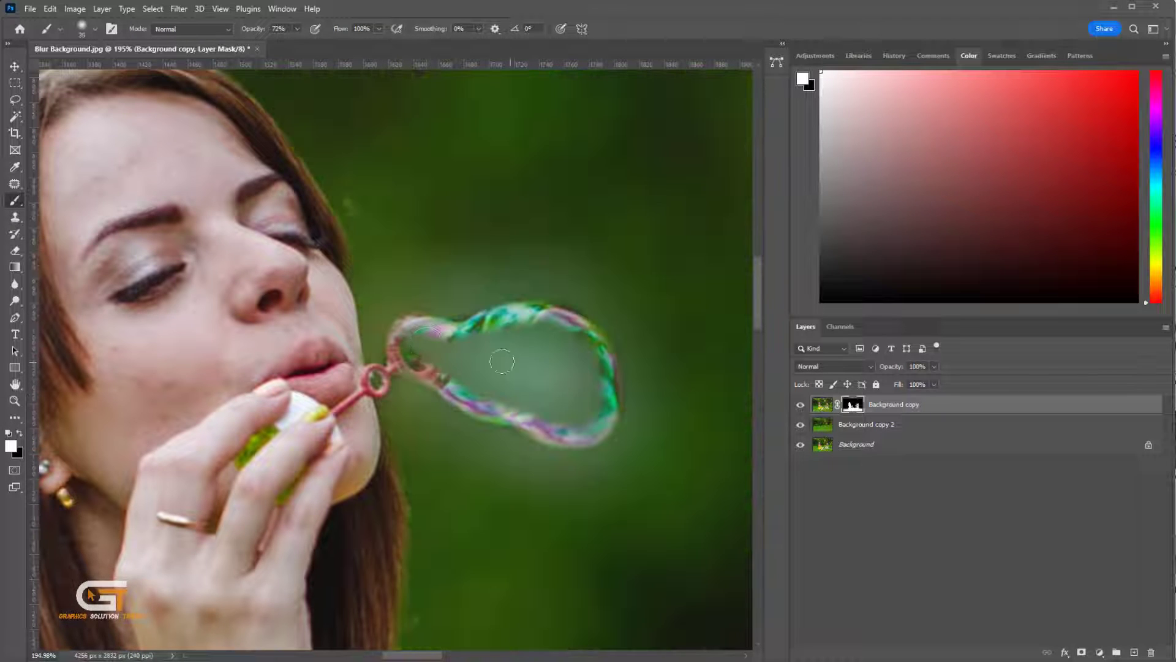
key(])
mouse_move(429, 346)
mouse_down()
mouse_move(565, 338)
mouse_move(597, 380)
mouse_move(481, 355)
mouse_up()
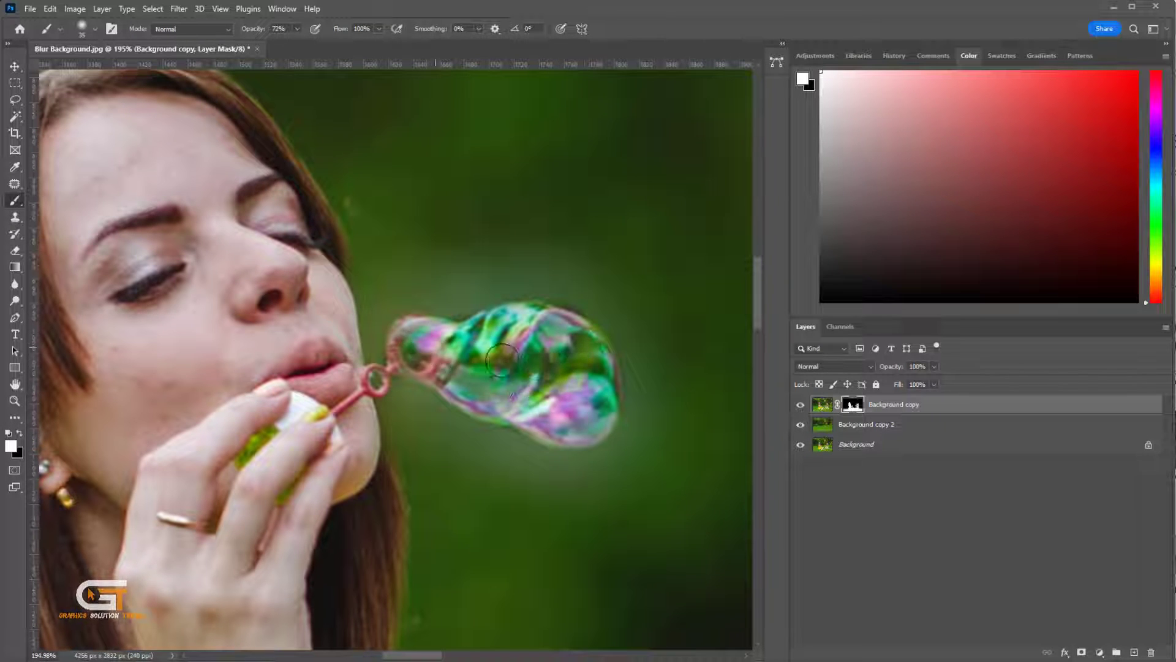
scroll(551, 367, down, 10)
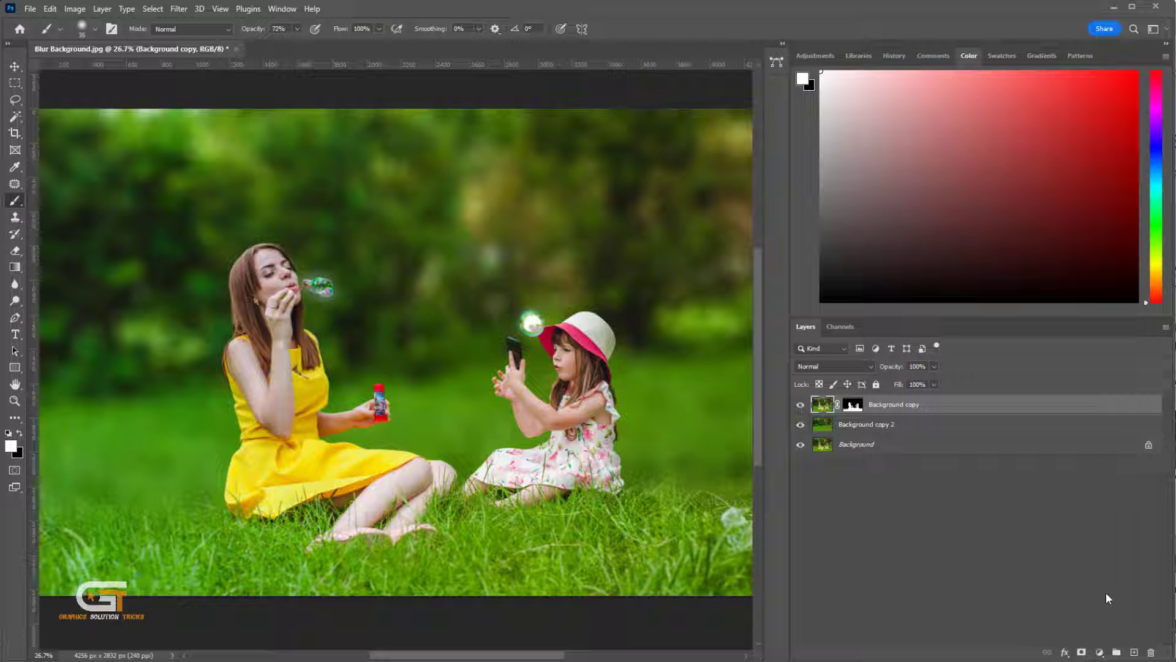
- Stamp all visible layers into a new layer and convert it for Smart Filters
key(ctrl+shift+alt+e)
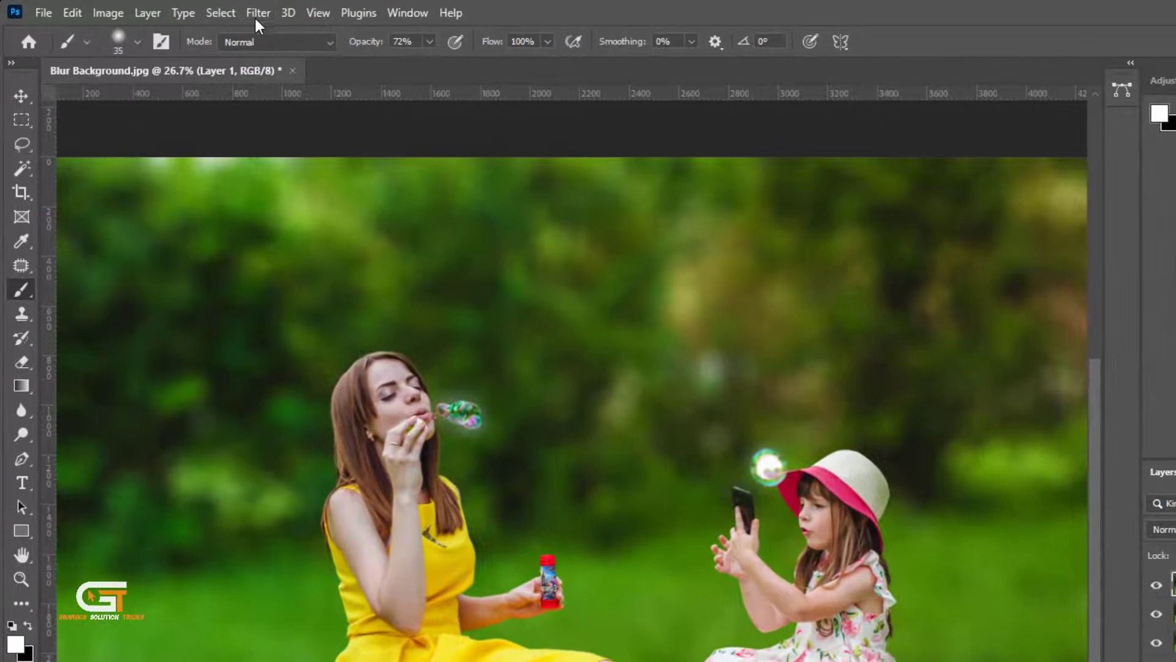
click(179, 8)
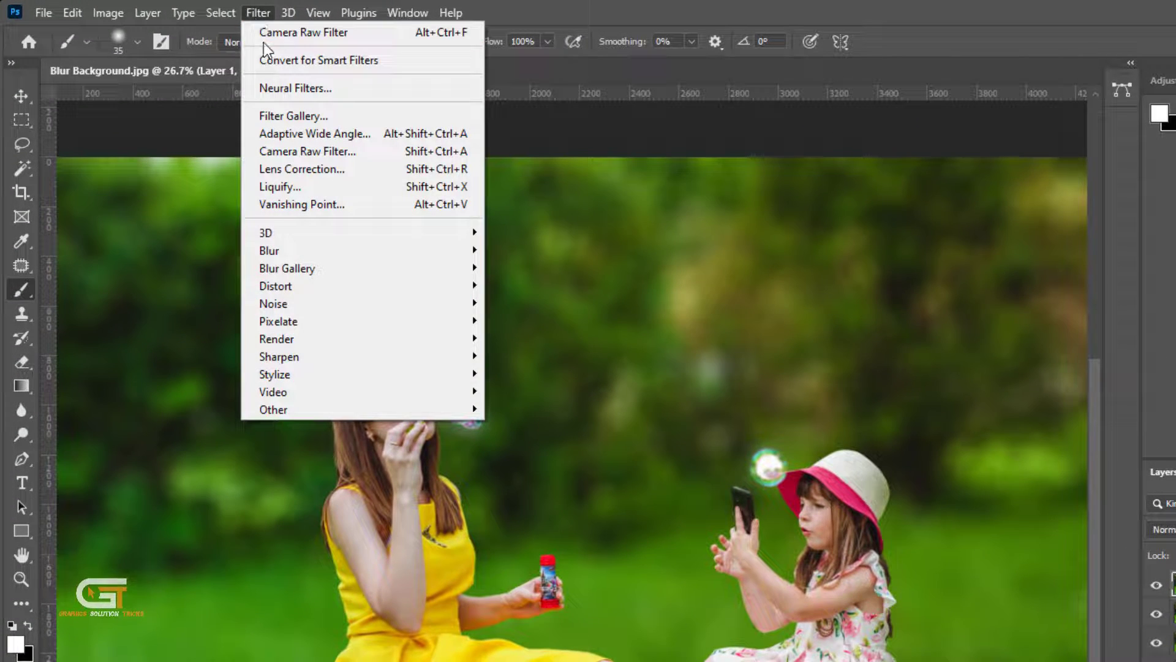
click(315, 60)
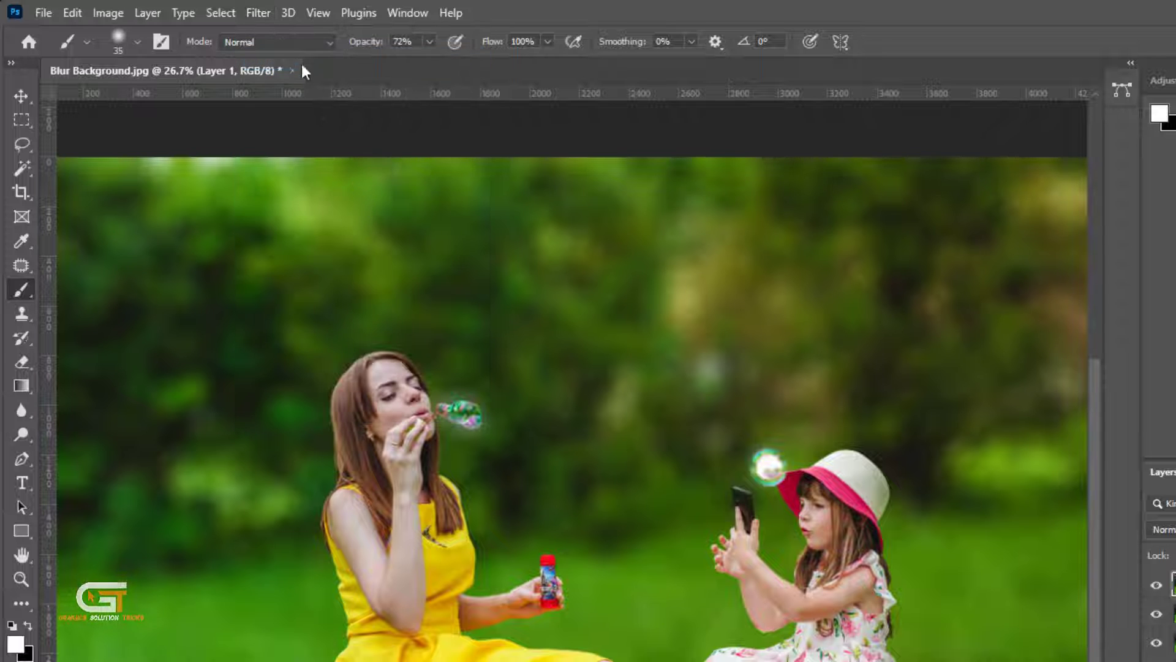
- Open the Camera Raw Filter and set Temperature -15, Tint -12, Exposure +0.10, Contrast +13, Highlights +32, Shadows +13, Whites +13, Blacks +16
click(264, 17)
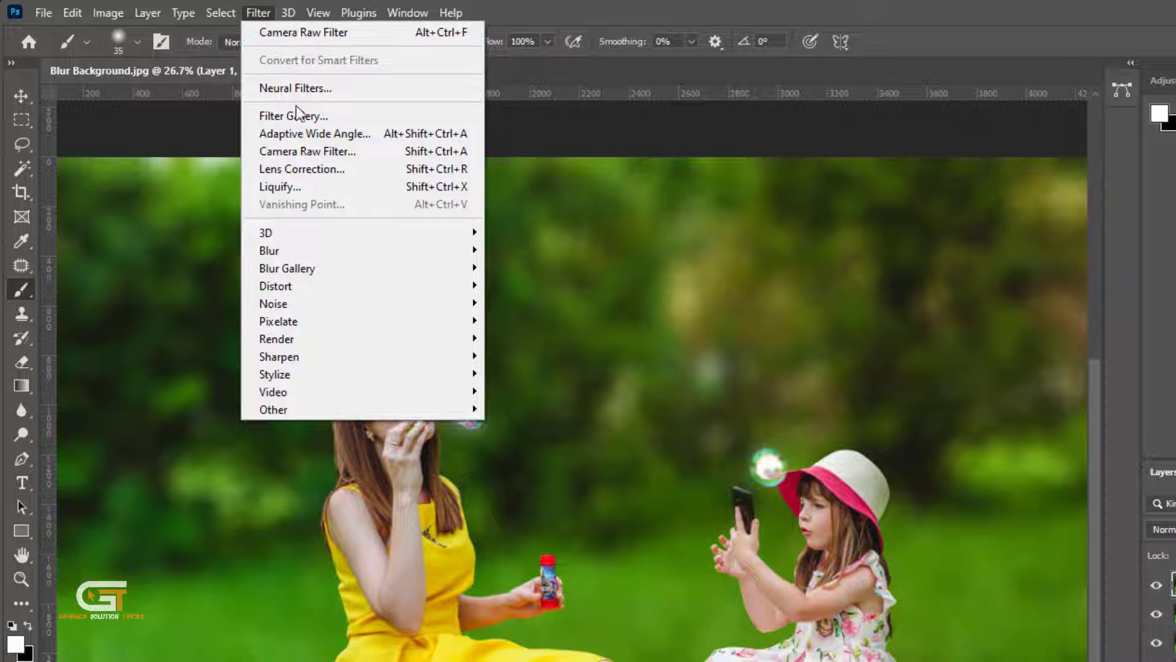
click(348, 151)
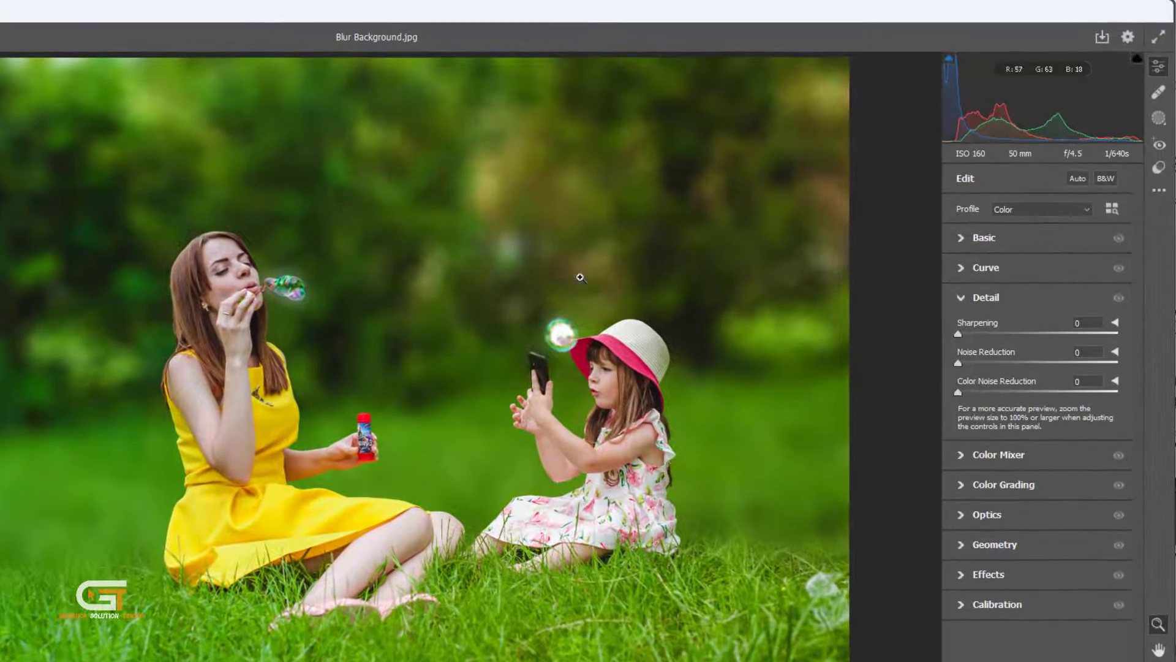
click(961, 238)
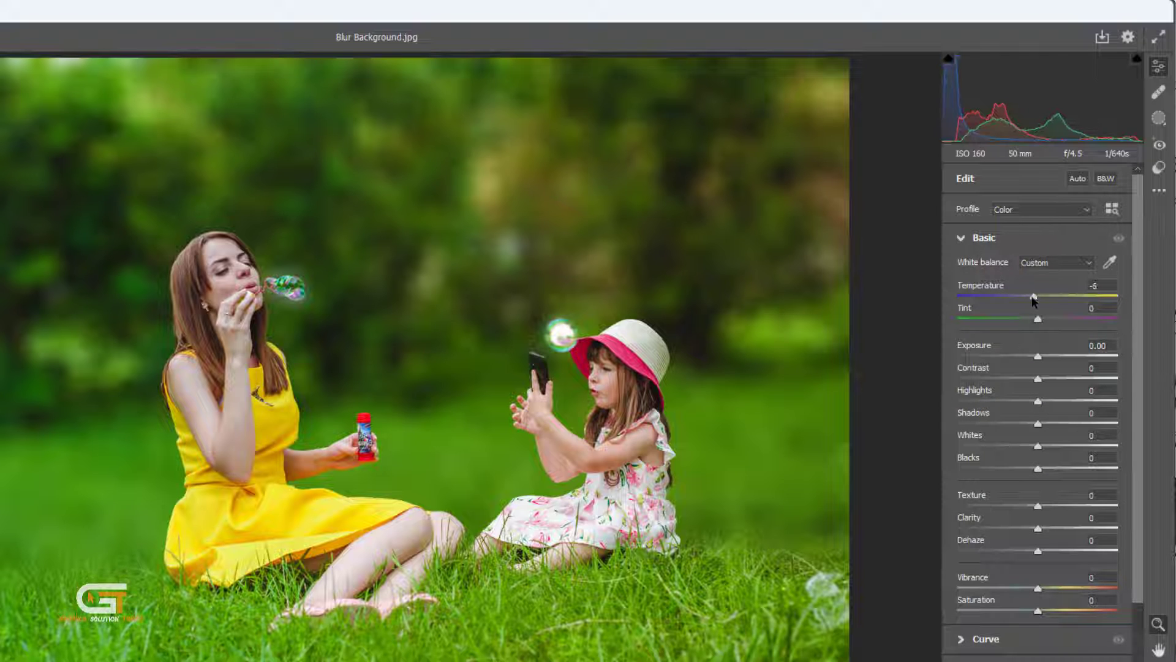
drag(1034, 299, 1052, 383)
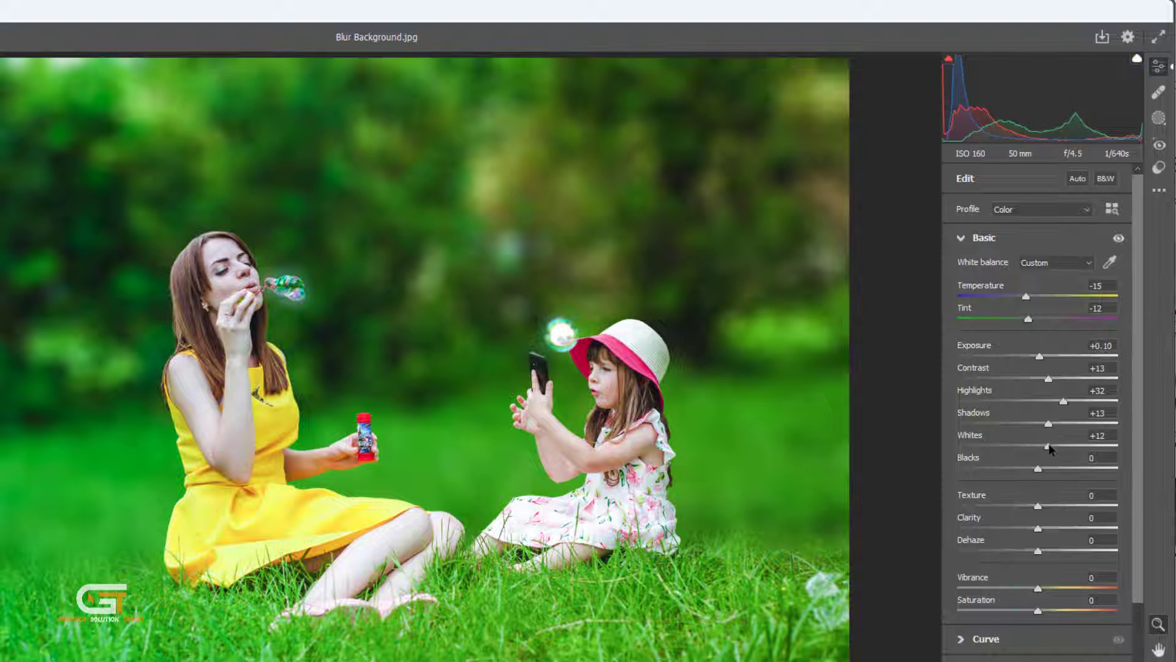
drag(1040, 474, 1053, 475)
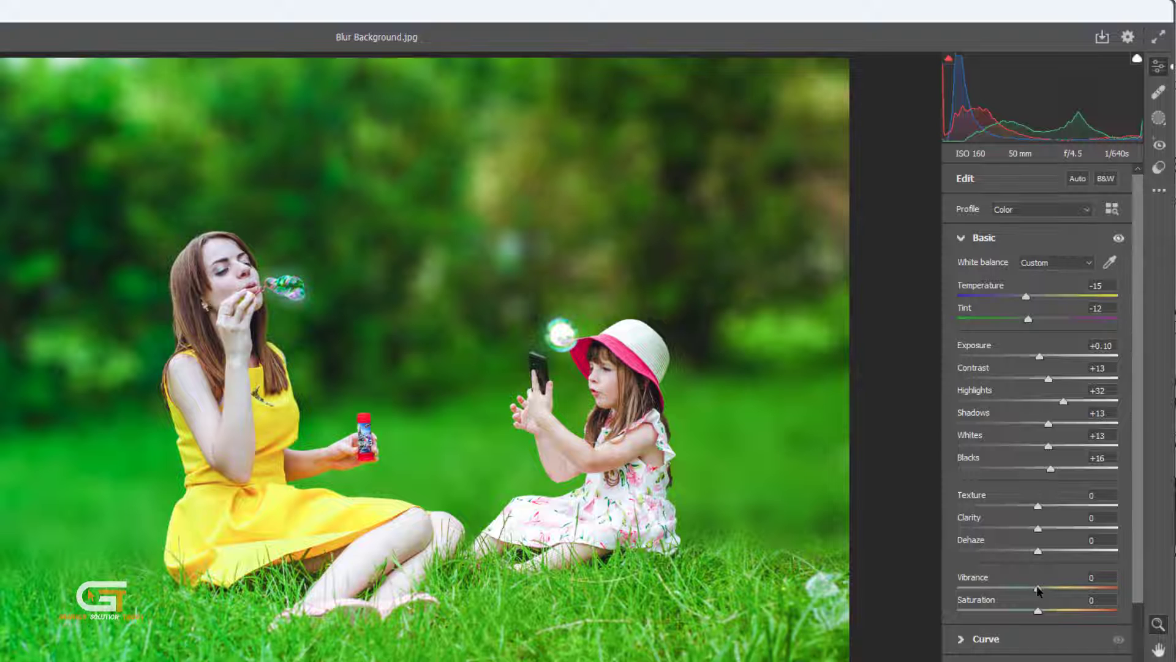
- Raise Vibrance to +10 and Saturation to +9 in the Camera Raw Basic settings
drag(1045, 589, 1047, 589)
drag(1043, 617, 1047, 617)
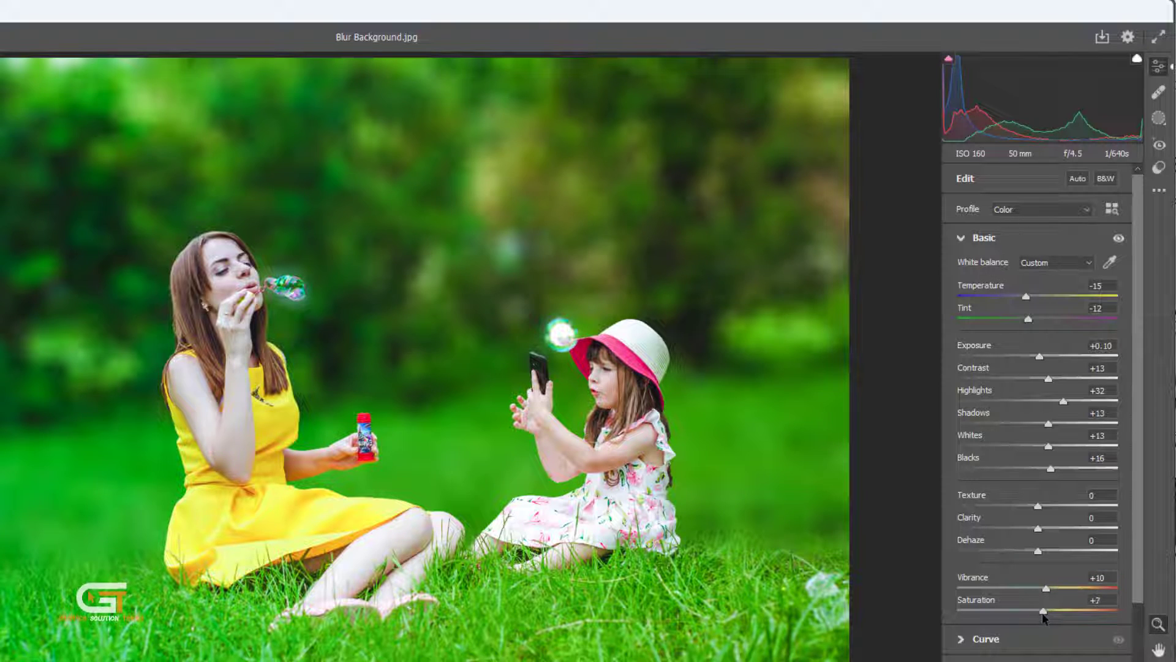
scroll(1004, 632, down, 3)
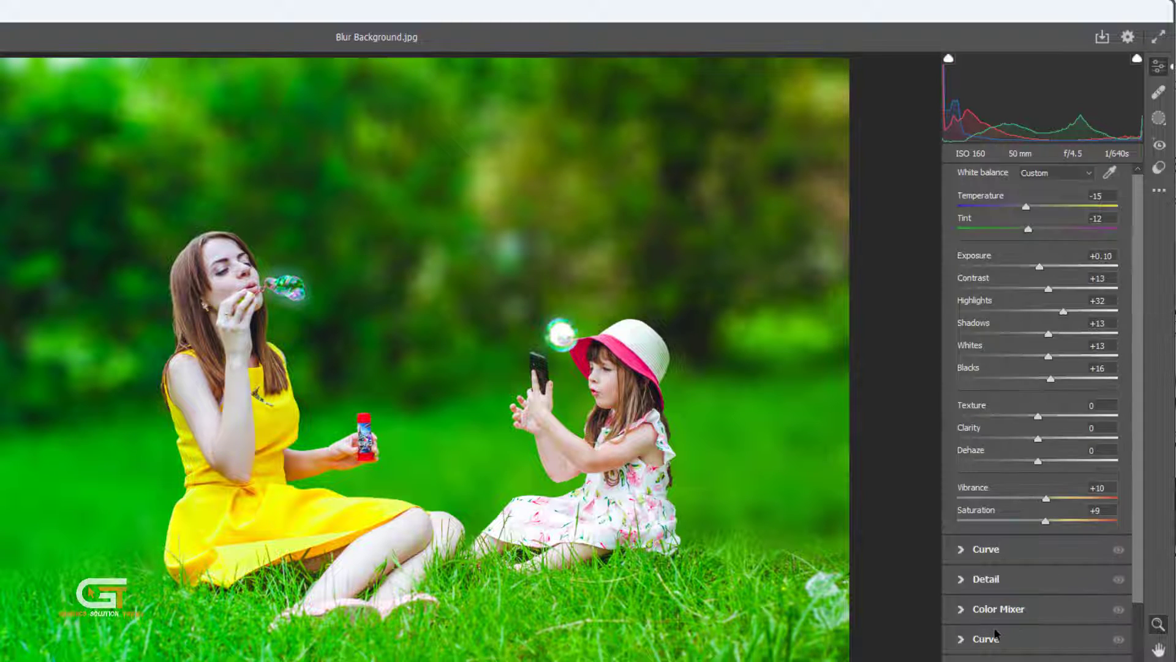
- Set Noise Reduction to 33 and Color Noise Reduction to 37 in Detail, and apply the Camera Raw Filter
click(960, 528)
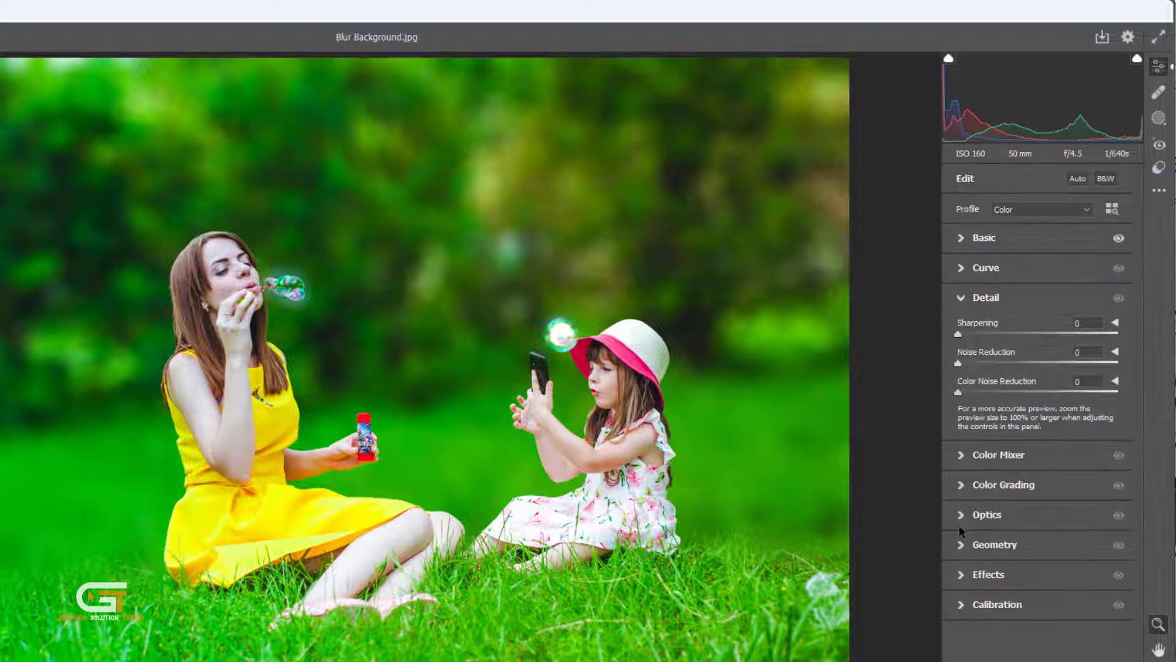
click(1009, 361)
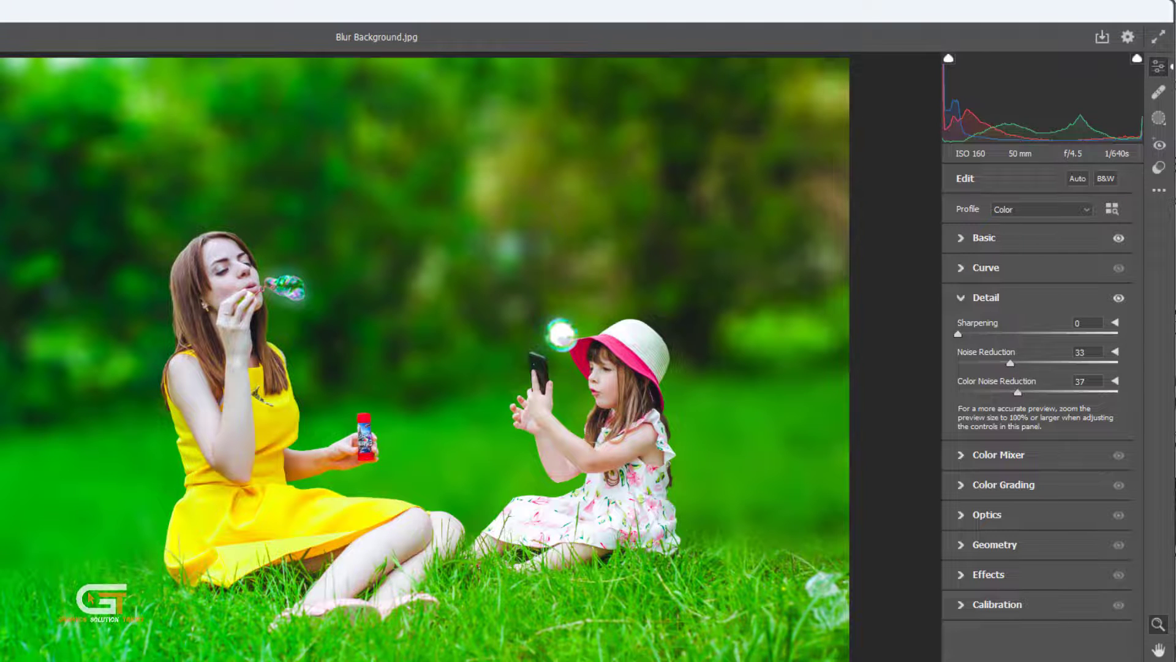
key(Return)
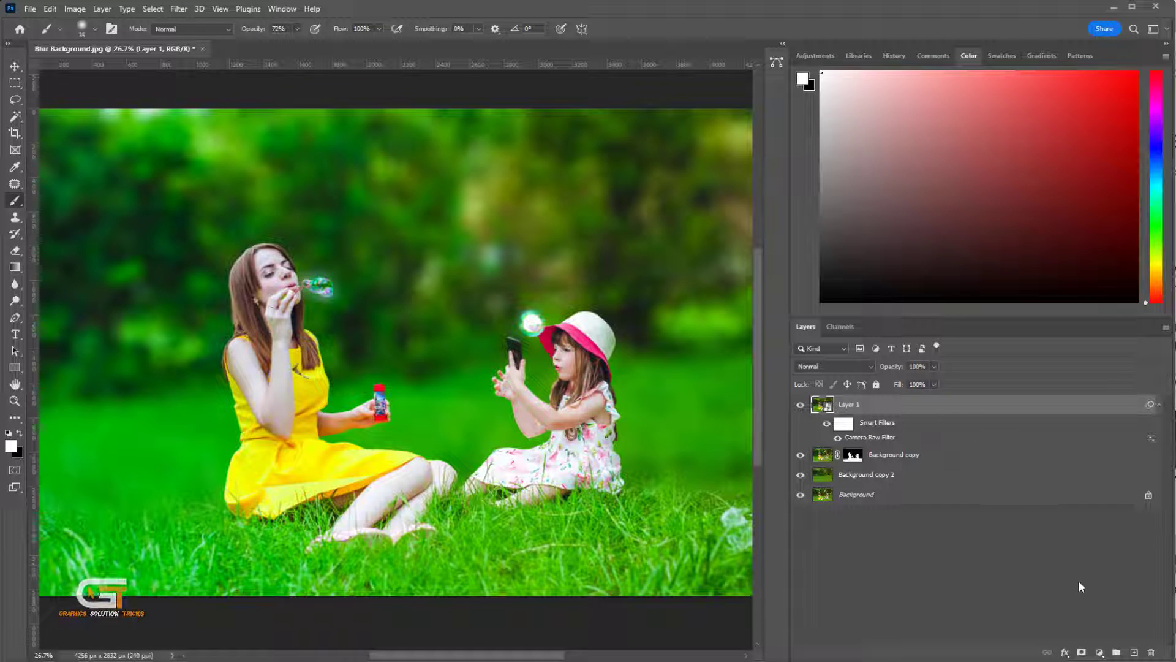
- Add a Brightness/Contrast adjustment layer with Brightness set to 24
click(1100, 652)
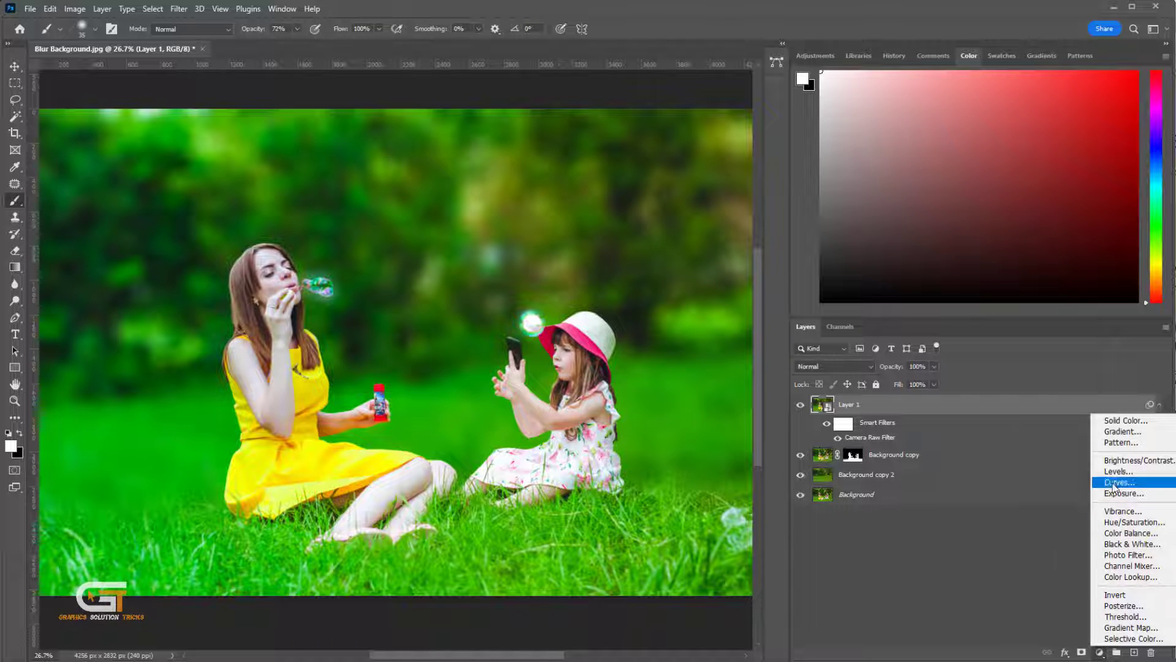
click(1116, 460)
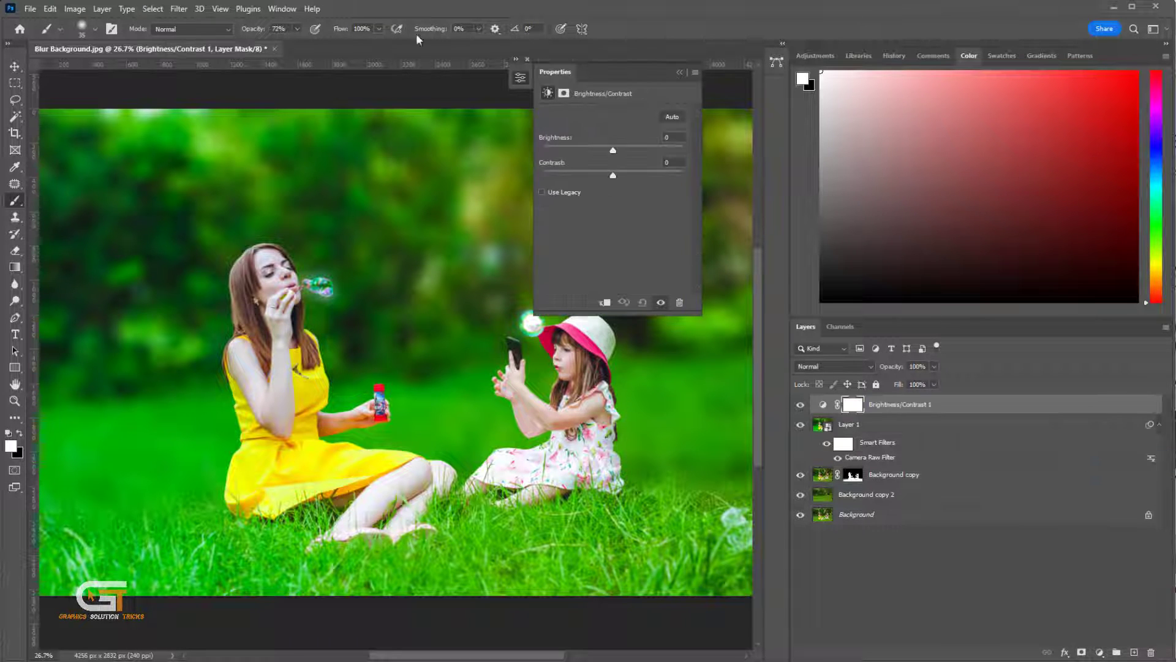
drag(620, 149, 623, 151)
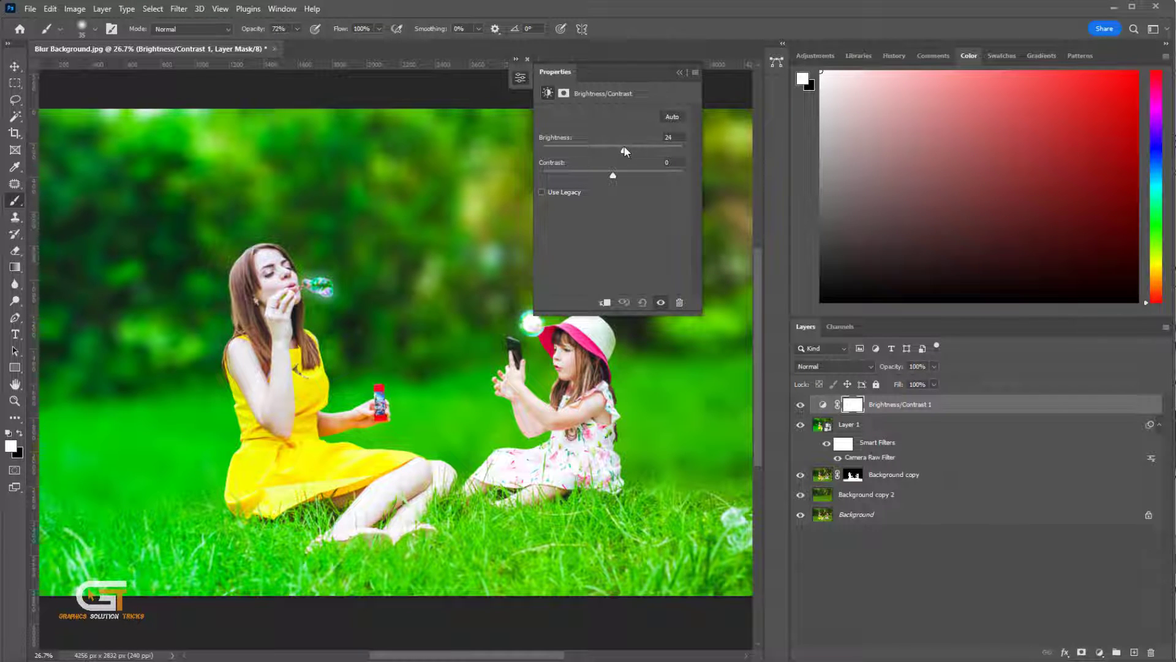
click(683, 72)
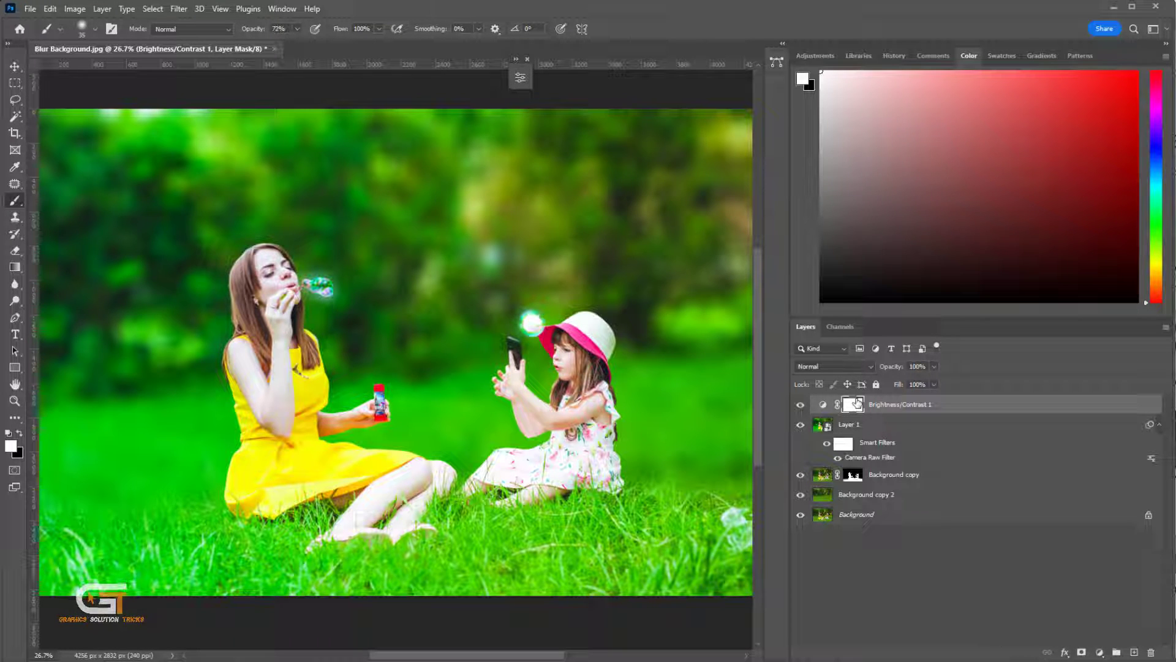
- Invert the Brightness/Contrast layer mask, then paint white with a 125 px brush over the mother's face and arm
key(ctrl+i)
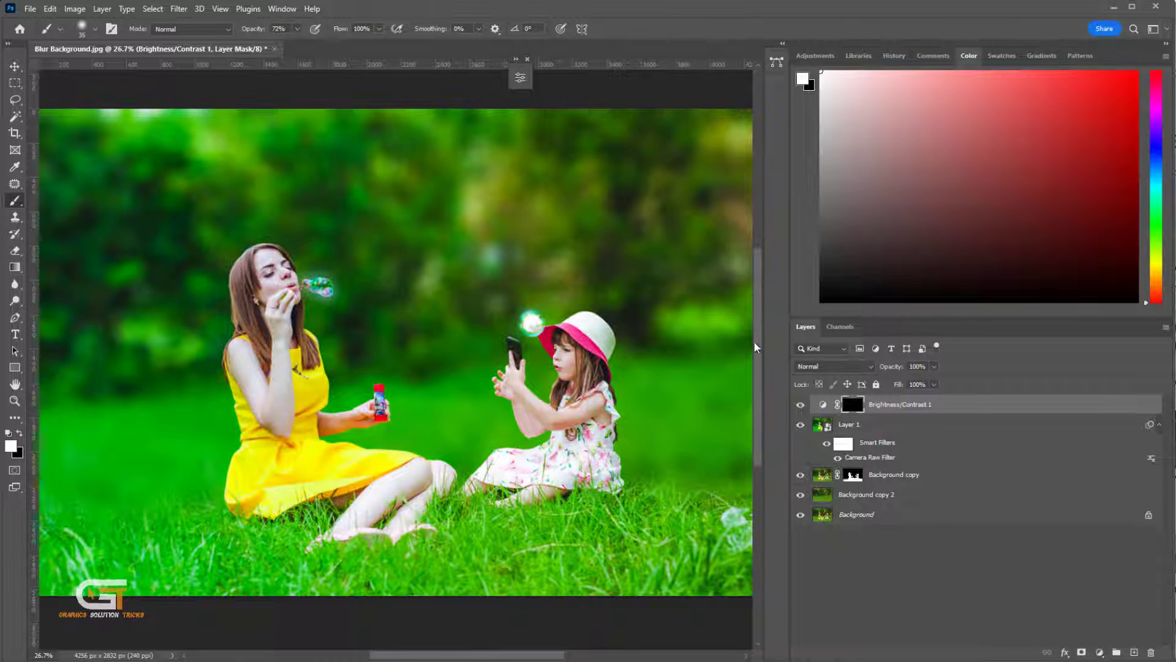
right_click(15, 201)
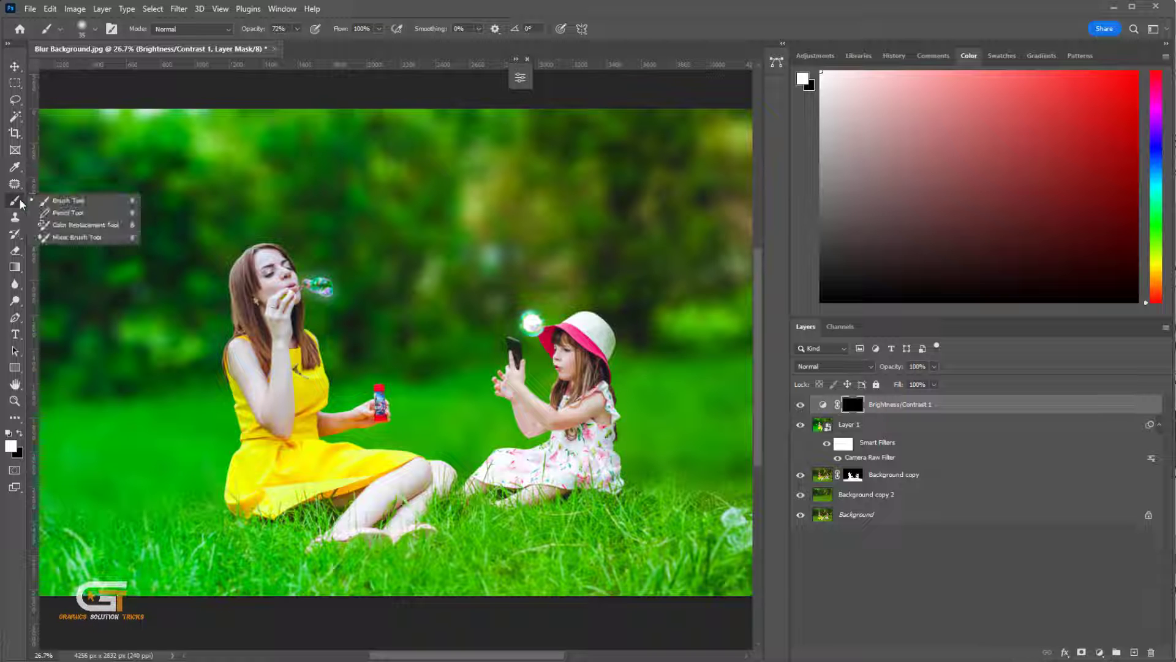
click(83, 205)
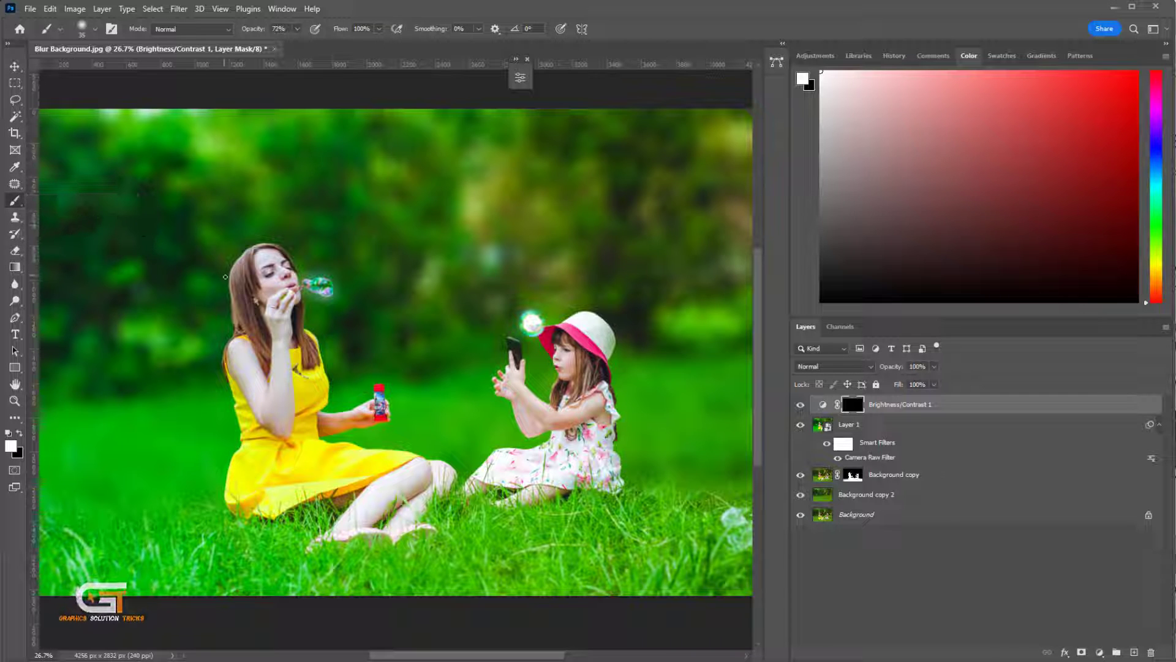
scroll(285, 283, up, 7)
key(bracketright)
key(bracketright)
key(bracketright)
key(bracketright)
key(bracketright)
key(bracketright)
key(bracketright)
key(bracketright)
key(bracketright)
mouse_move(239, 248)
mouse_down()
mouse_move(264, 312)
mouse_move(283, 498)
mouse_move(256, 238)
mouse_up()
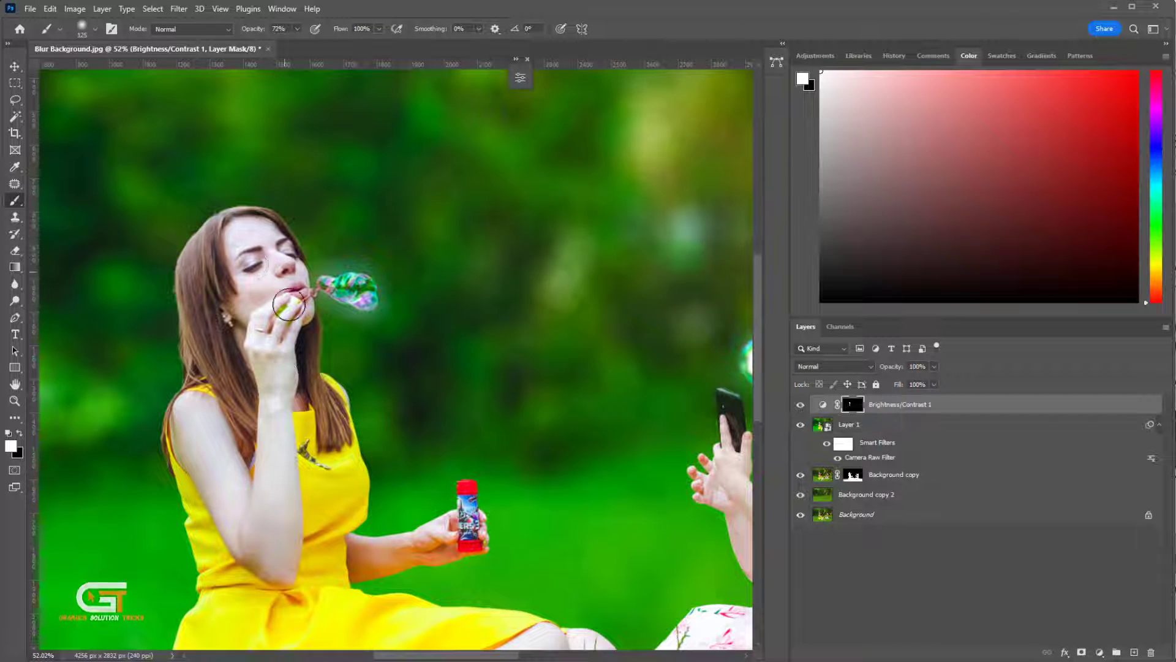
mouse_move(281, 566)
mouse_down()
mouse_move(286, 504)
mouse_move(304, 472)
mouse_move(220, 318)
mouse_move(275, 448)
mouse_up()
- Paint the Brightness/Contrast mask over the daughter to brighten her as well
scroll(313, 449, down, 4)
drag(692, 368, 579, 347)
scroll(579, 344, up, 4)
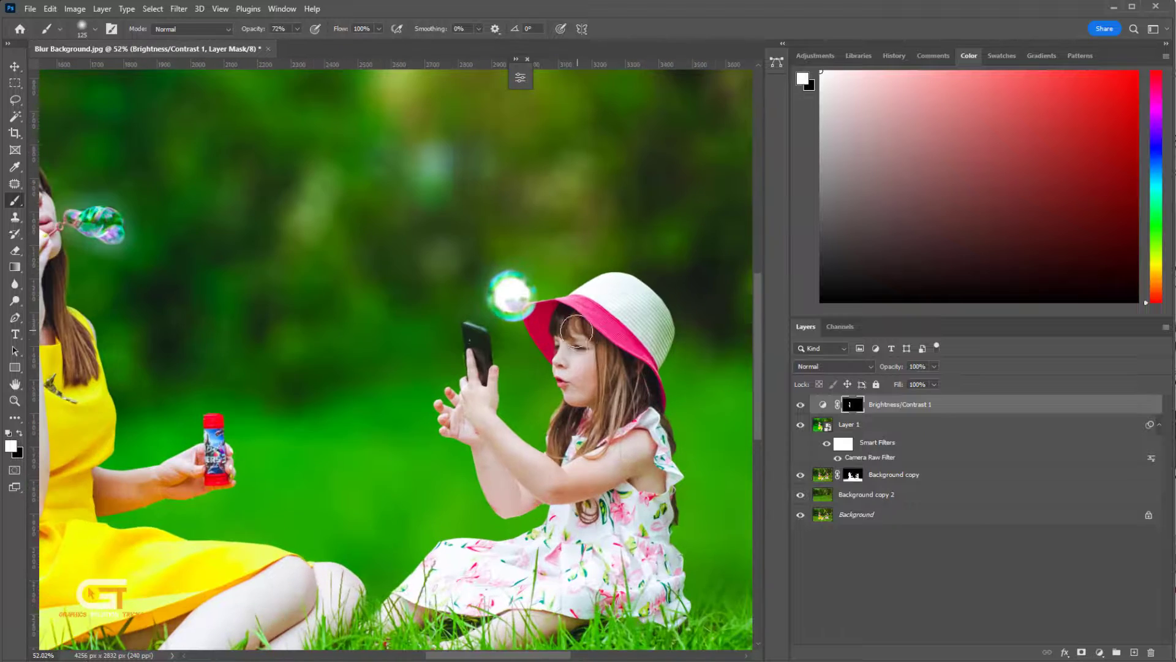
scroll(579, 386, down, 4)
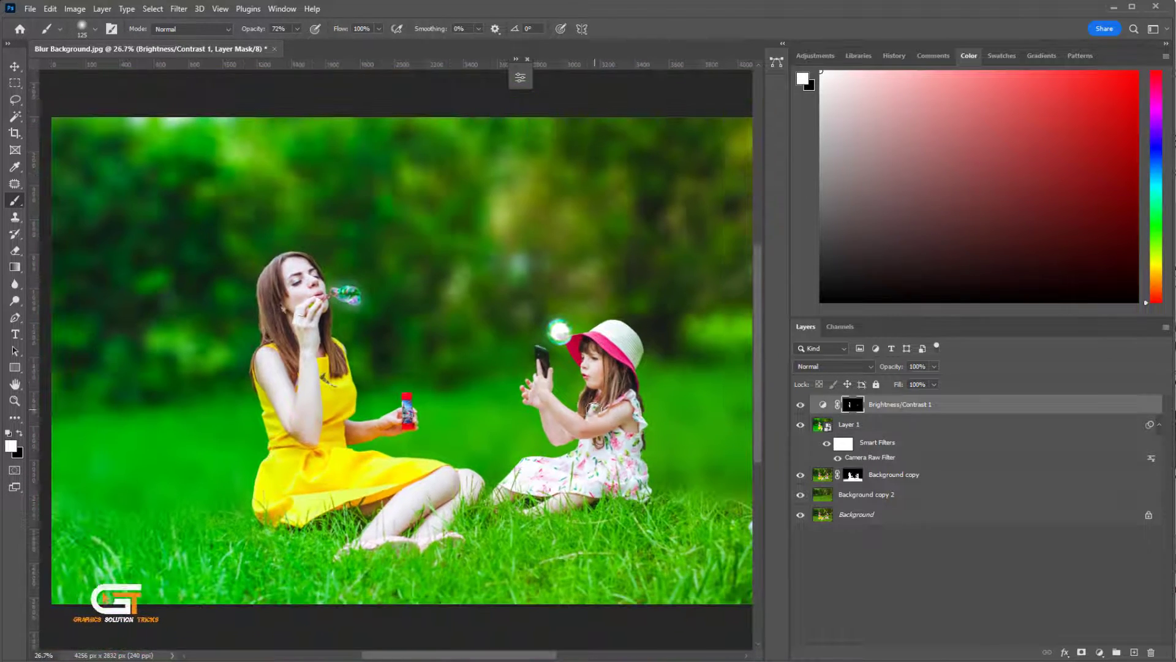
drag(623, 417, 594, 416)
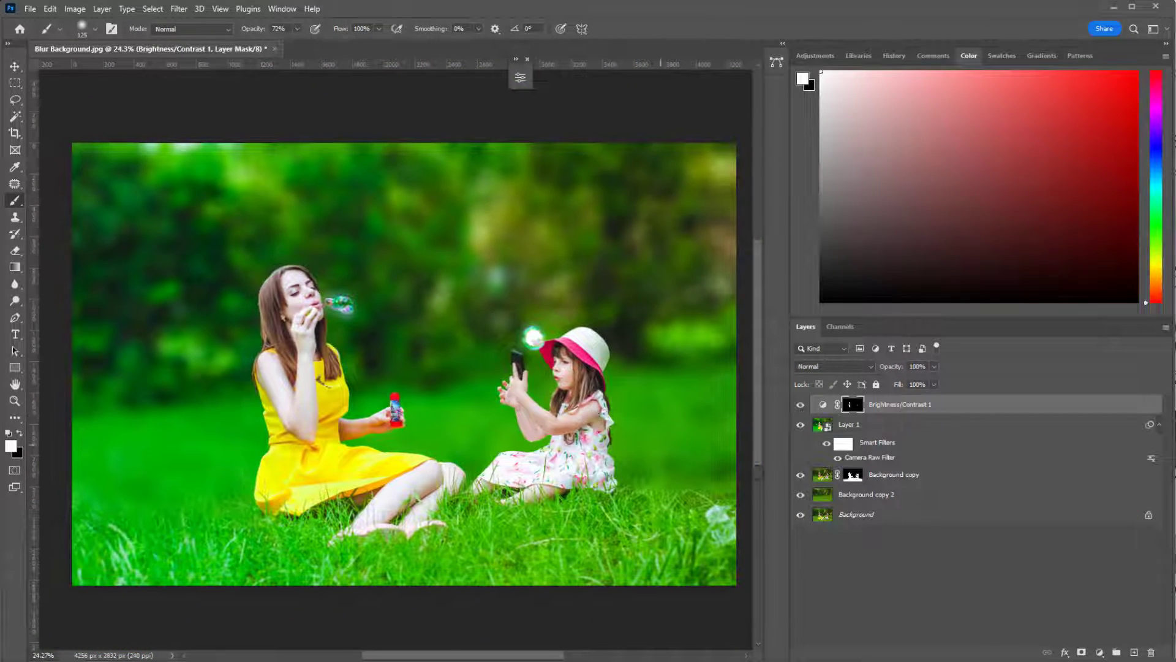
- Toggle the Background layer's visibility
scroll(595, 515, up, 1)
scroll(565, 492, down, 1)
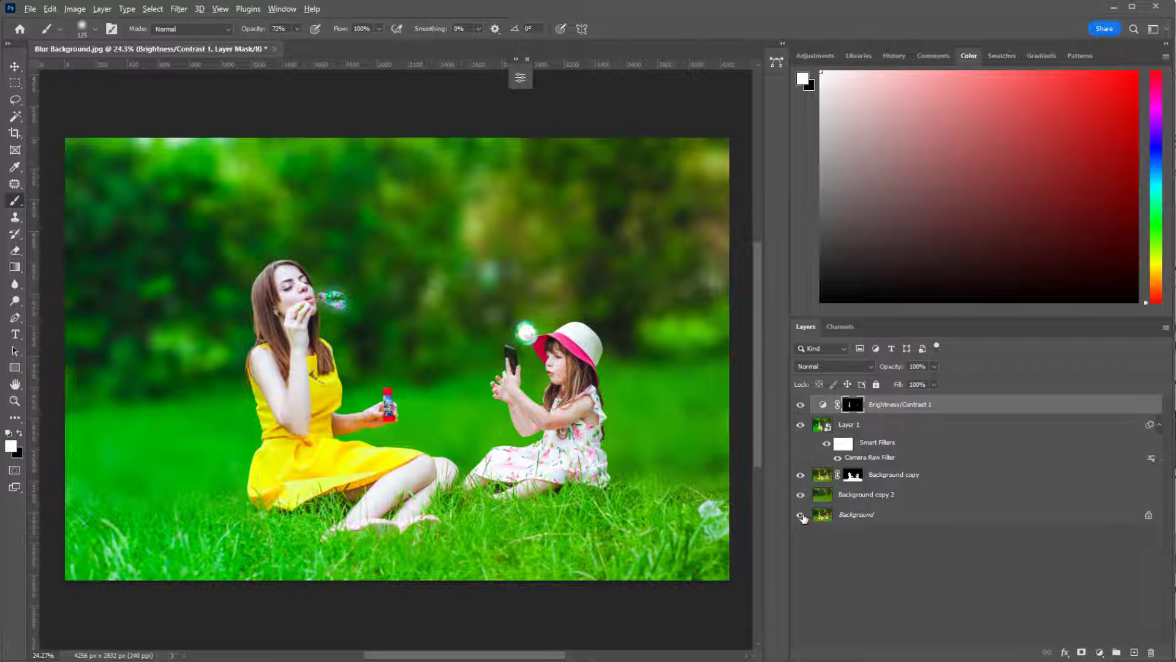
alt+click(800, 515)
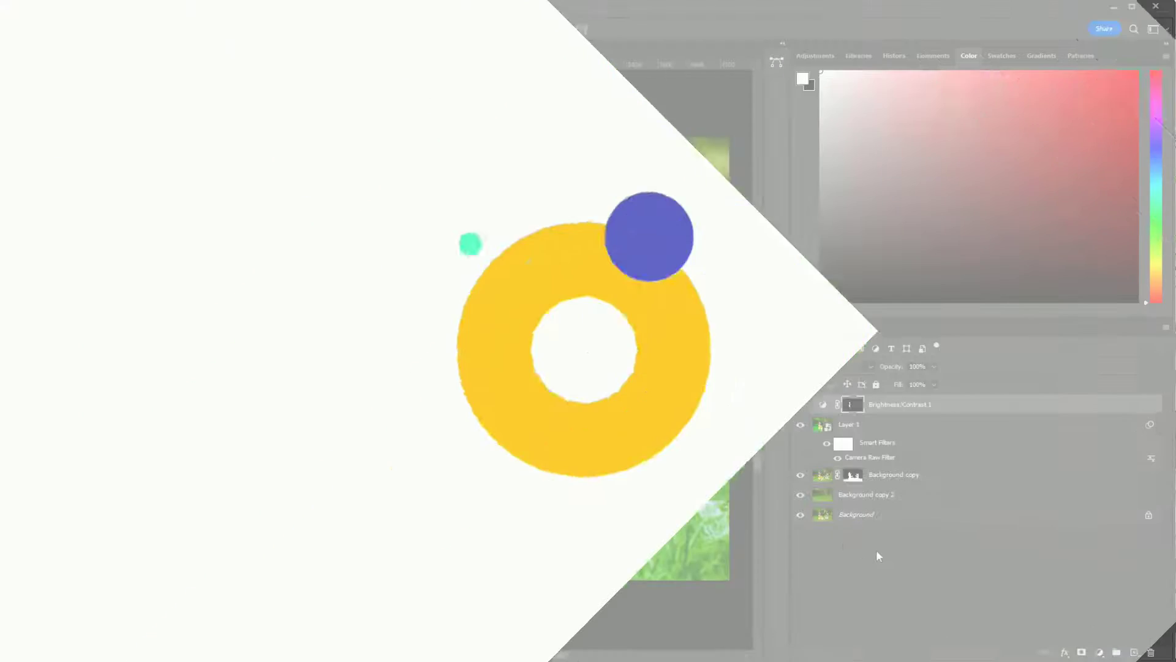